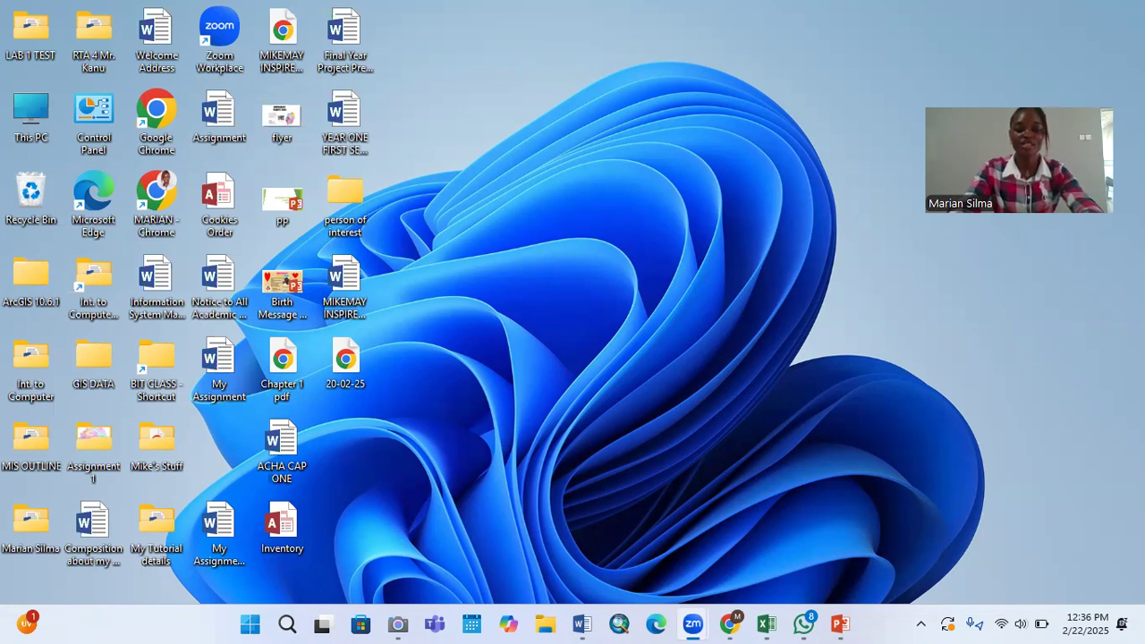
Step: Switch to the blank Word document
click(581, 624)
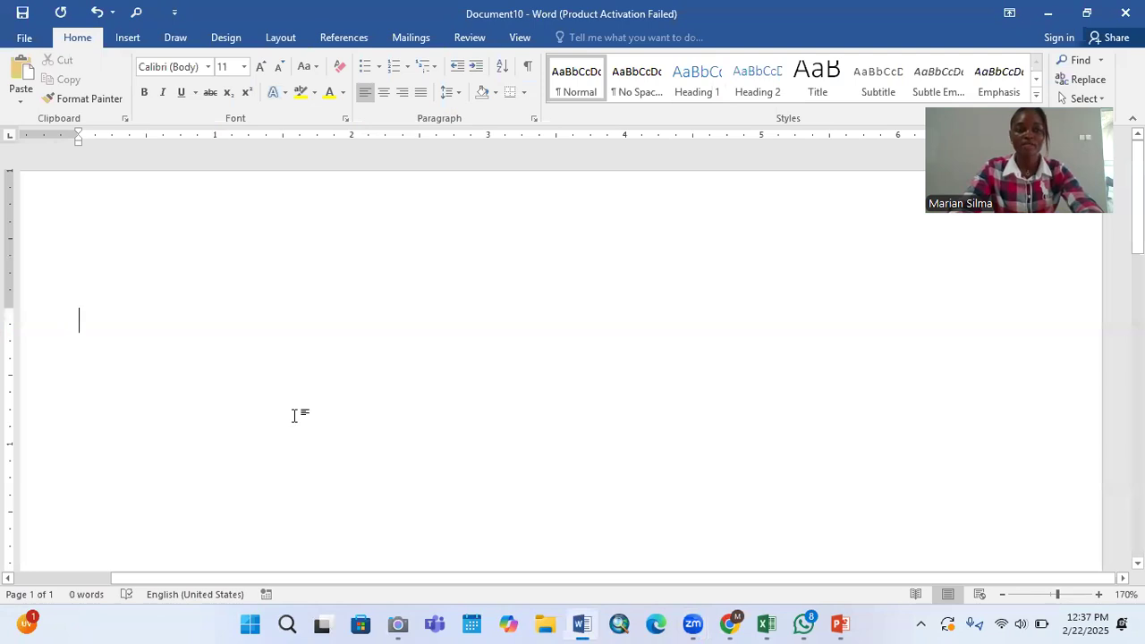
Step: Insert a table of four columns by four rows in the blank document and undo the insertion
click(130, 37)
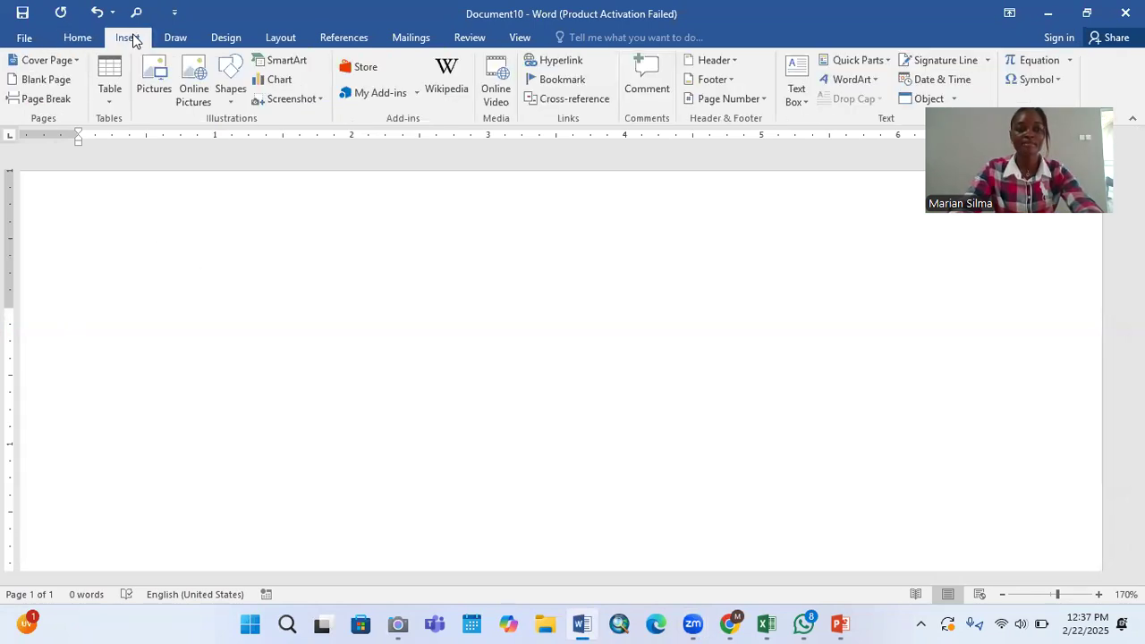
click(107, 102)
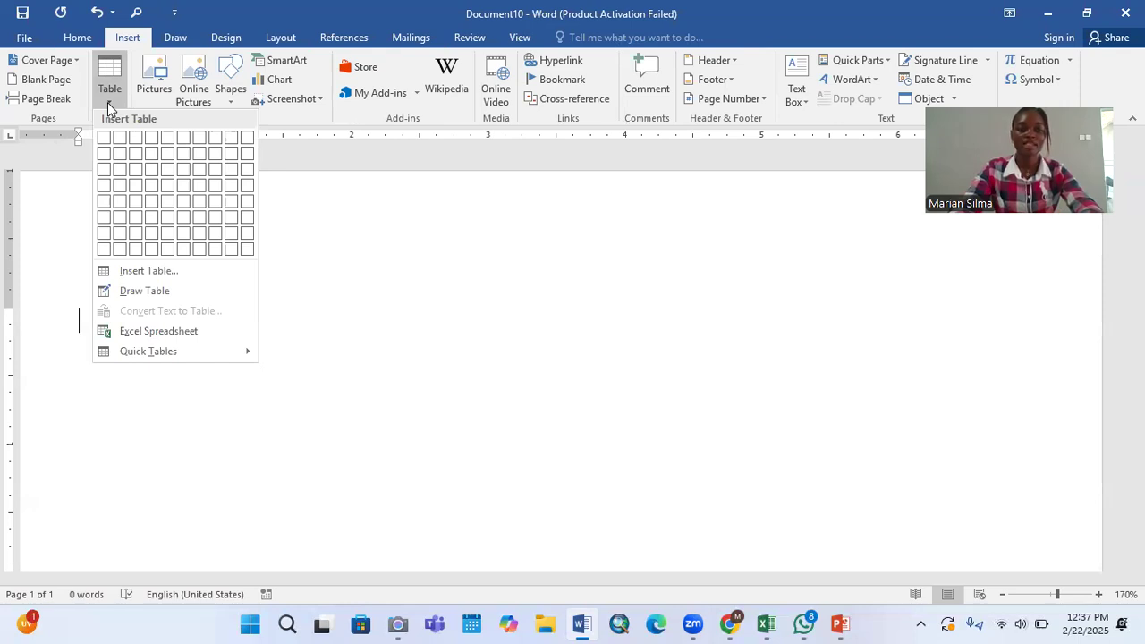
click(157, 188)
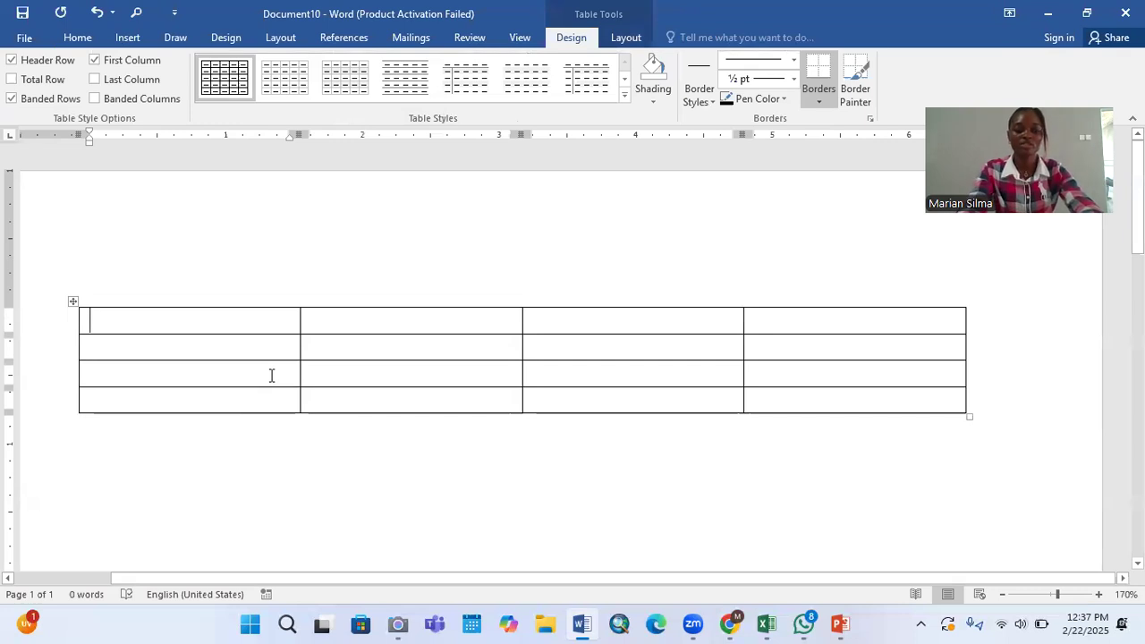
key(ctrl+z)
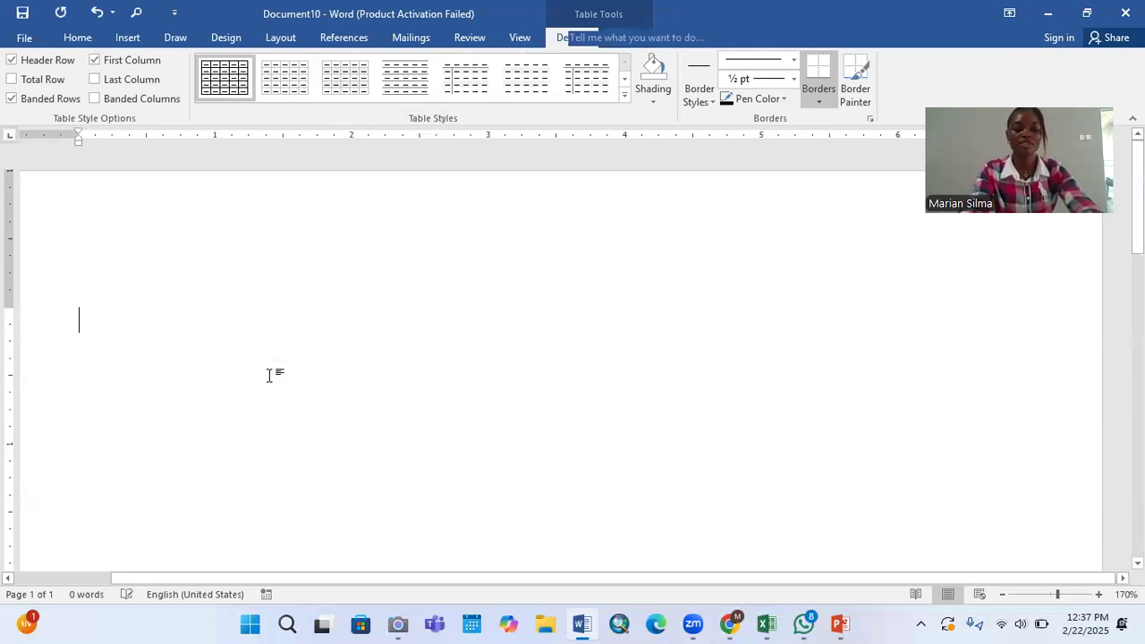
Step: Draw a table about 2.91 inches wide by hand and divide it into three rows and two columns
click(128, 39)
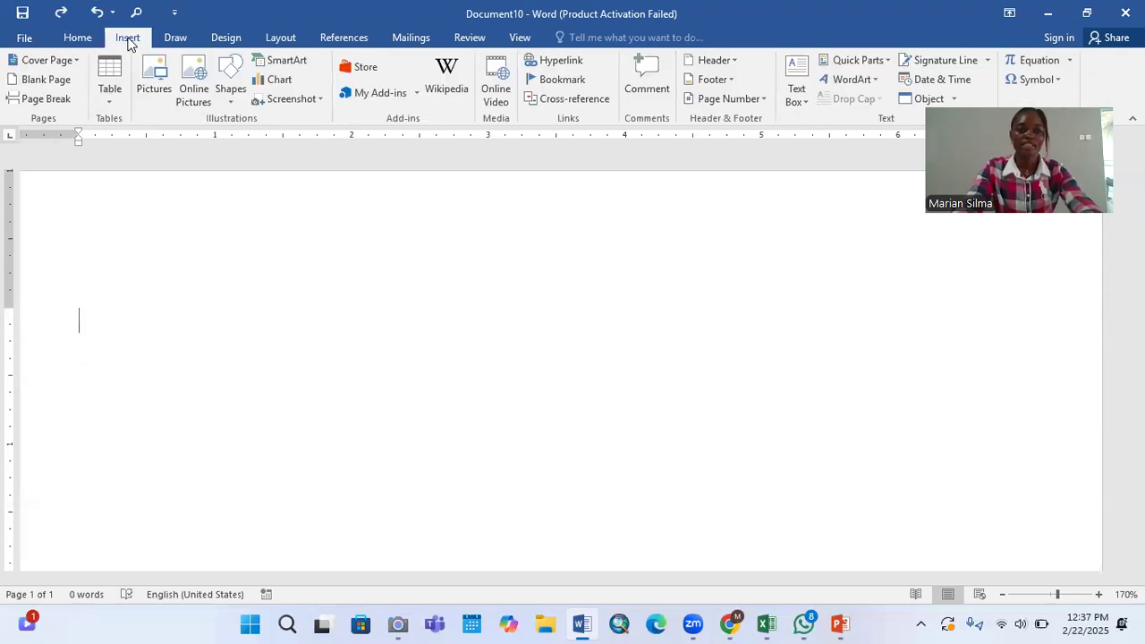
click(110, 102)
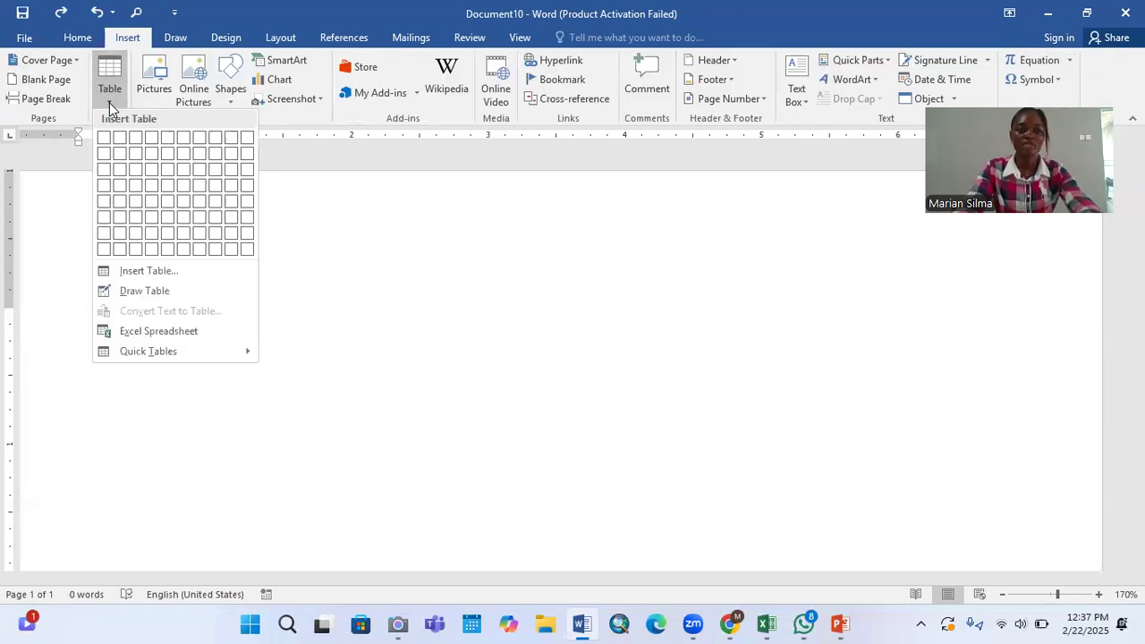
click(139, 291)
drag(478, 368, 539, 378)
drag(139, 327, 386, 327)
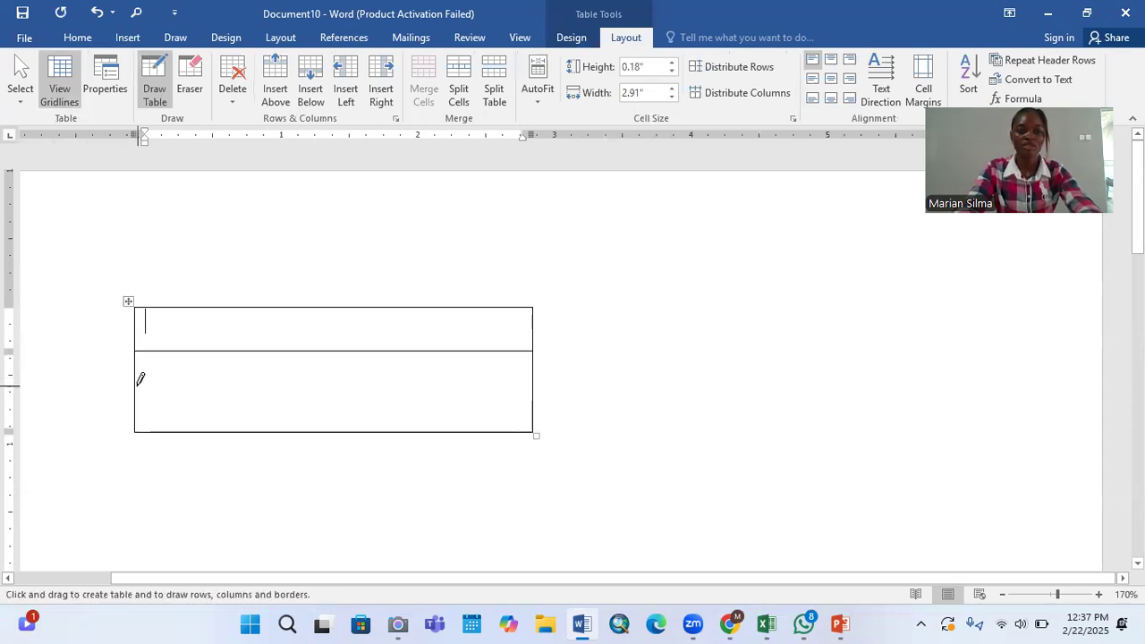
drag(141, 380, 429, 369)
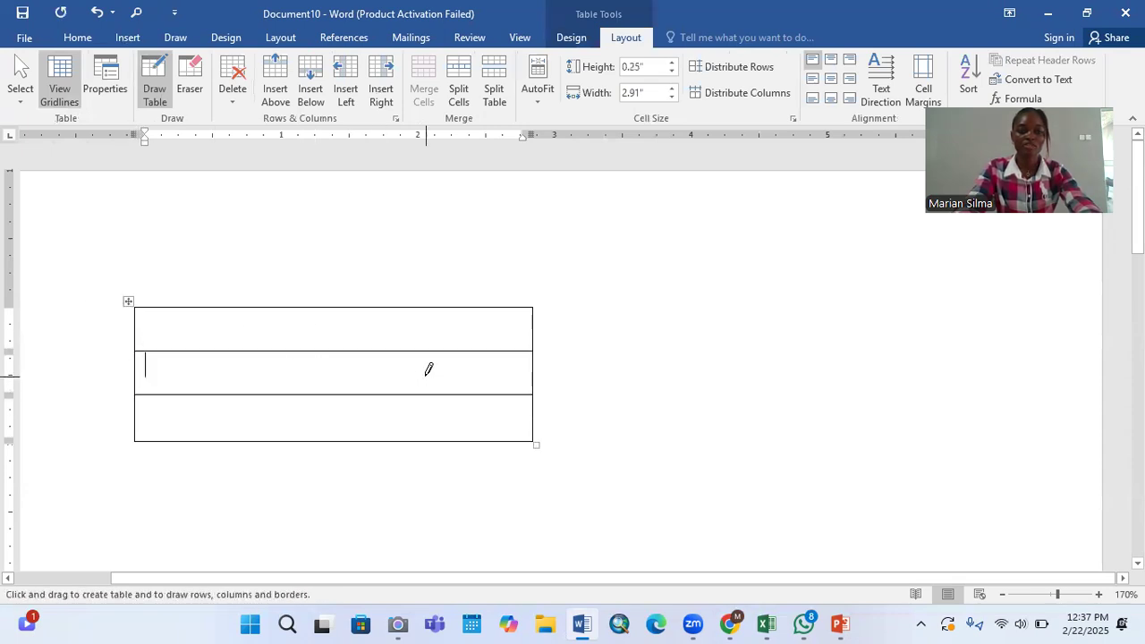
mouse_move(315, 437)
mouse_down()
mouse_move(312, 447)
mouse_move(313, 435)
mouse_up()
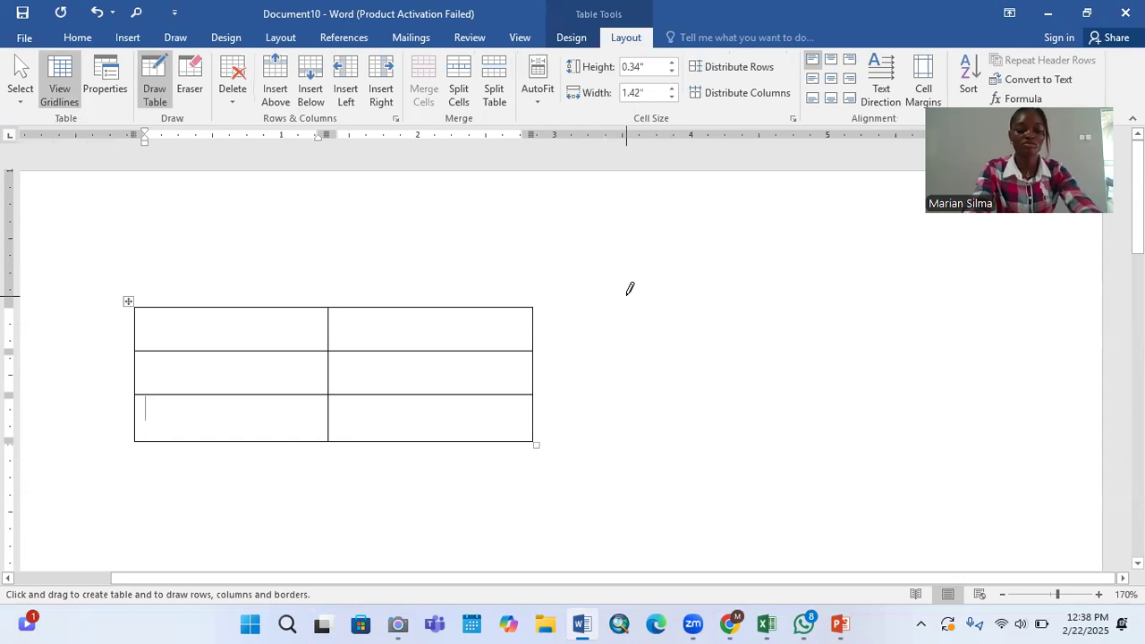
Step: Stop drawing and undo the hand-drawn table with its row and column lines
key(Escape)
key(ctrl+z)
key(ctrl+z)
key(ctrl+z)
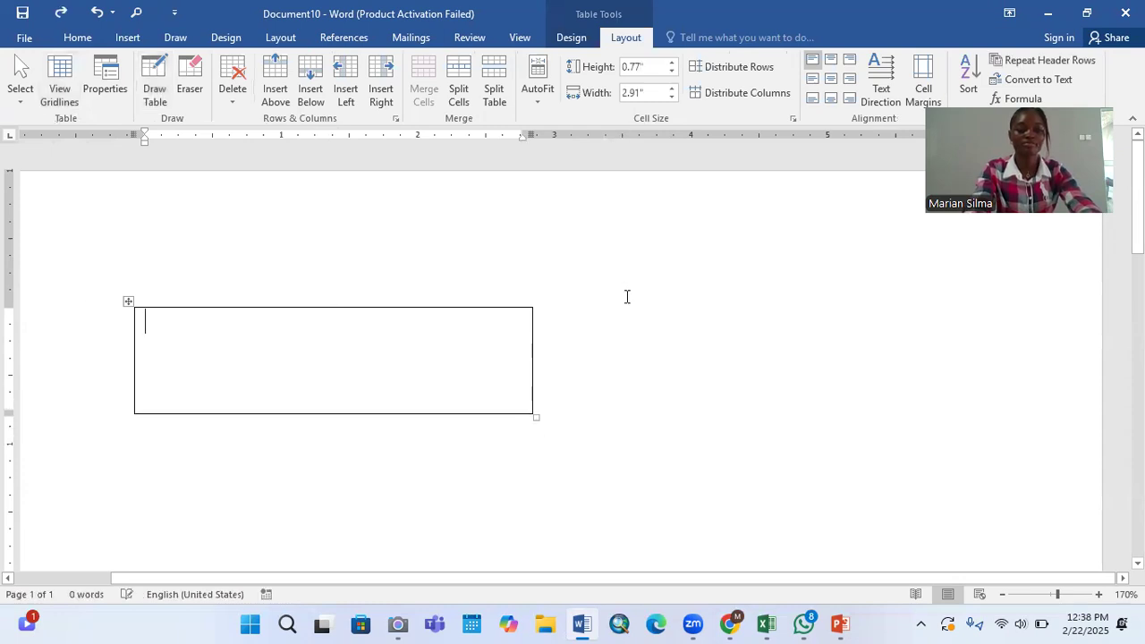
key(ctrl+z)
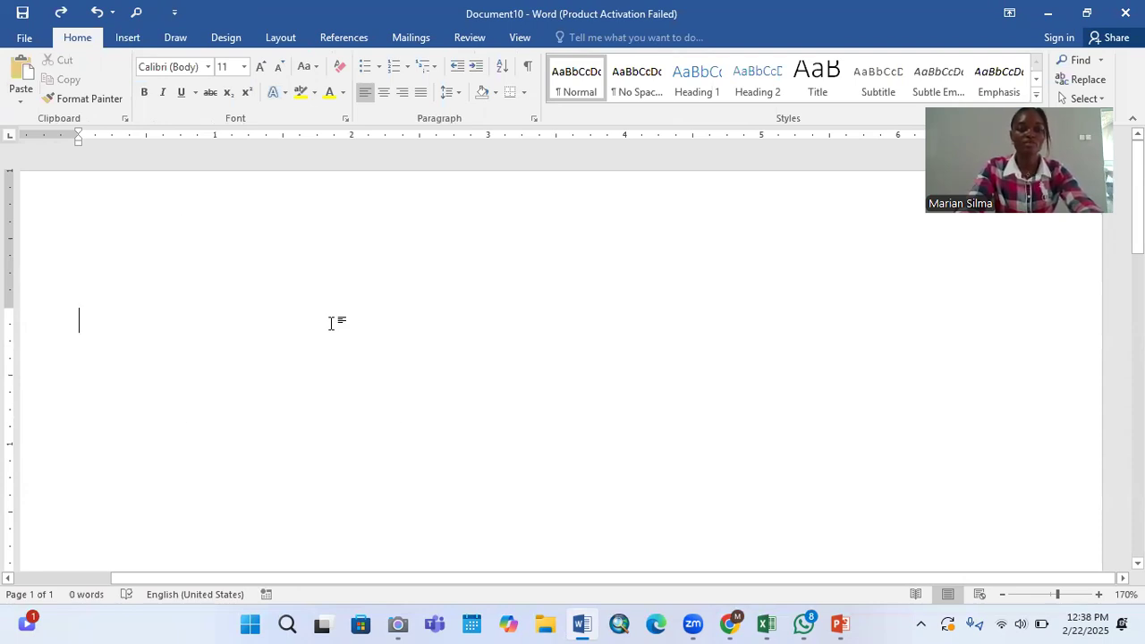
click(129, 38)
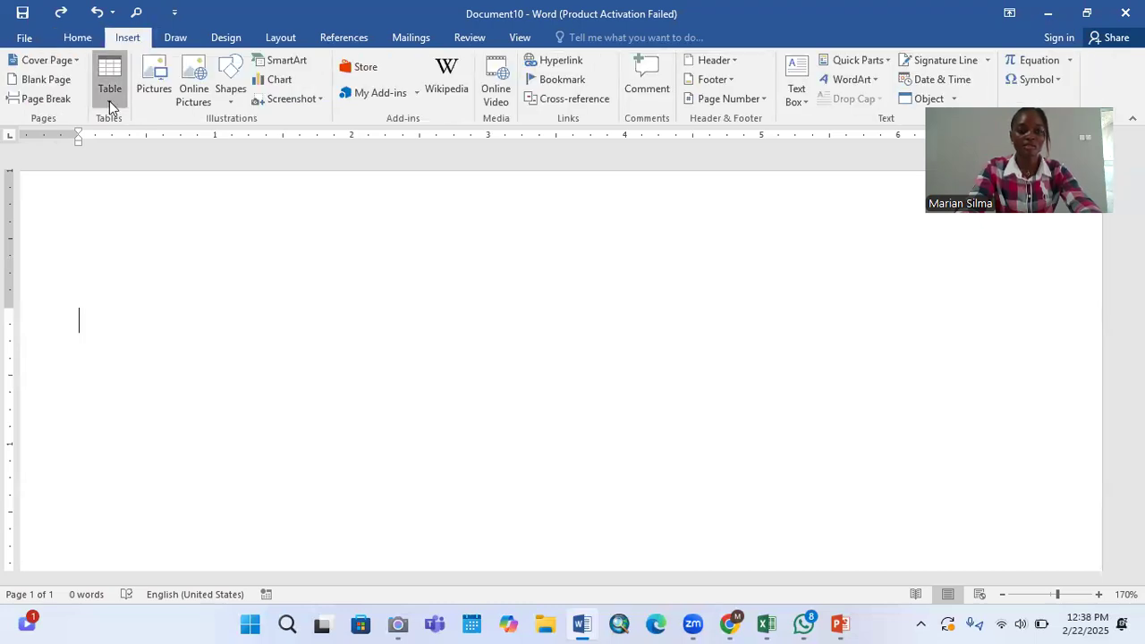
click(109, 101)
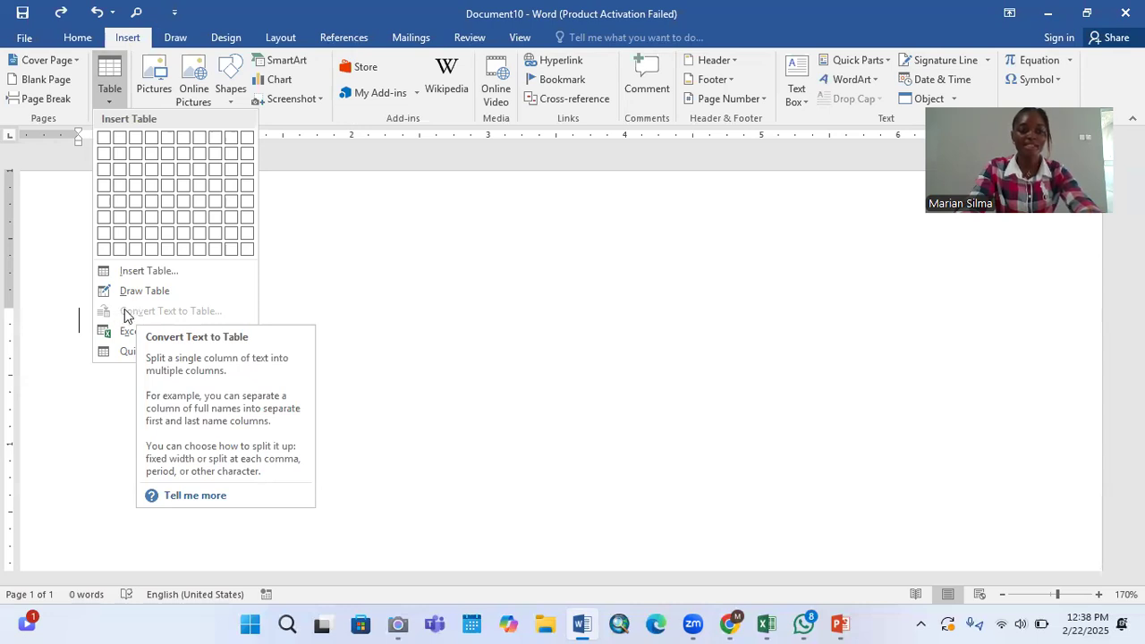
click(390, 267)
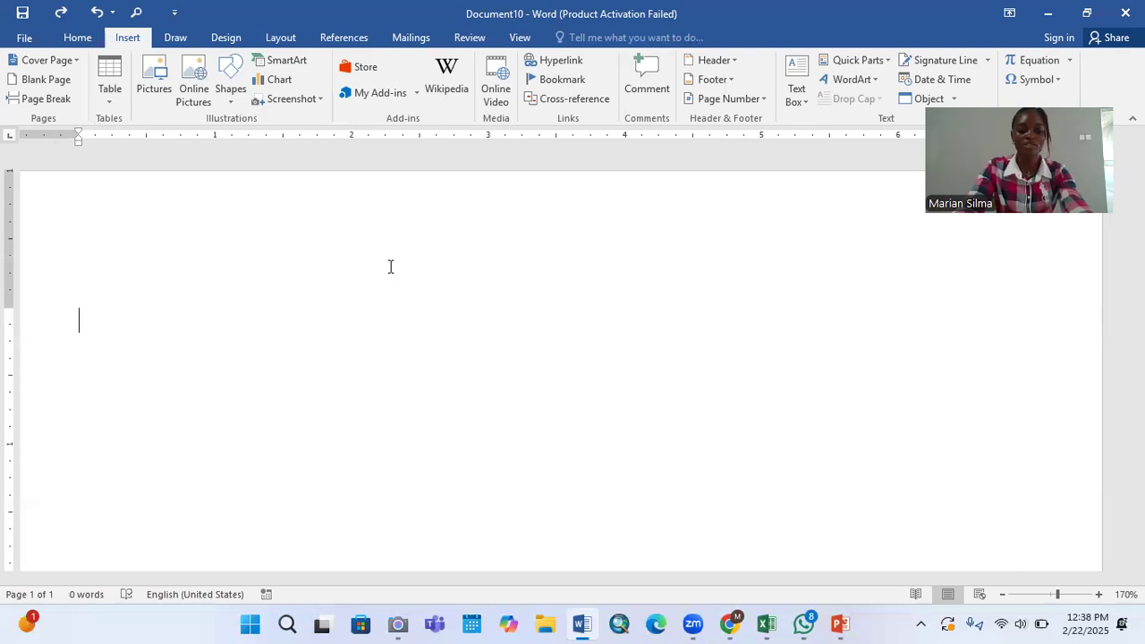
Step: Write the comma-separated heading line "No, Items, Description, Cost, Quantity, Total" and end the line
text(No)
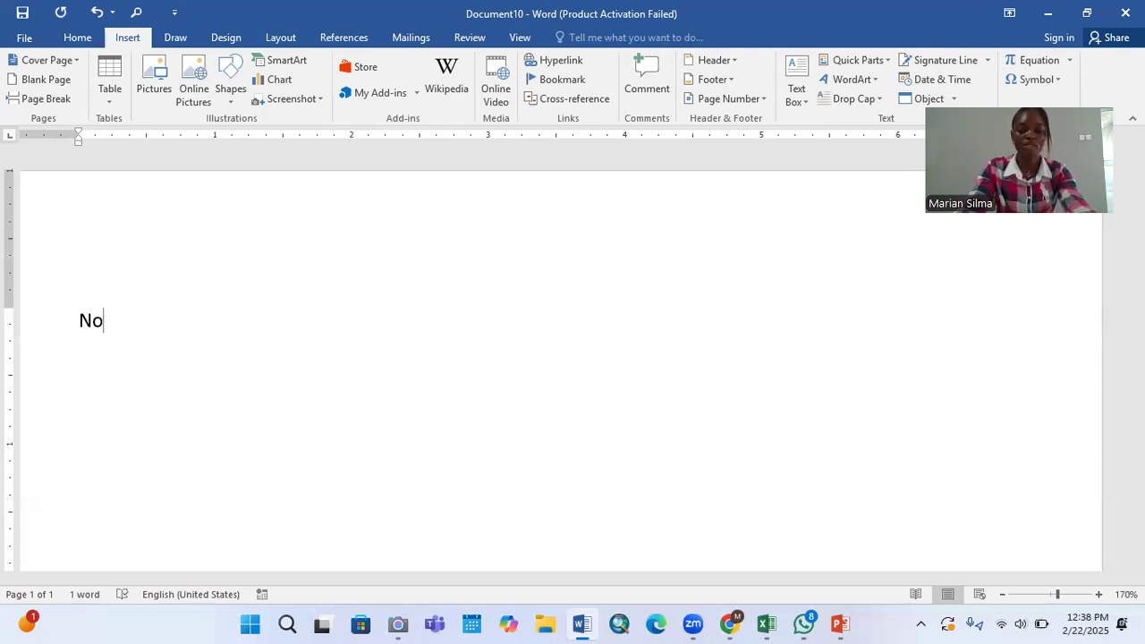
text(,)
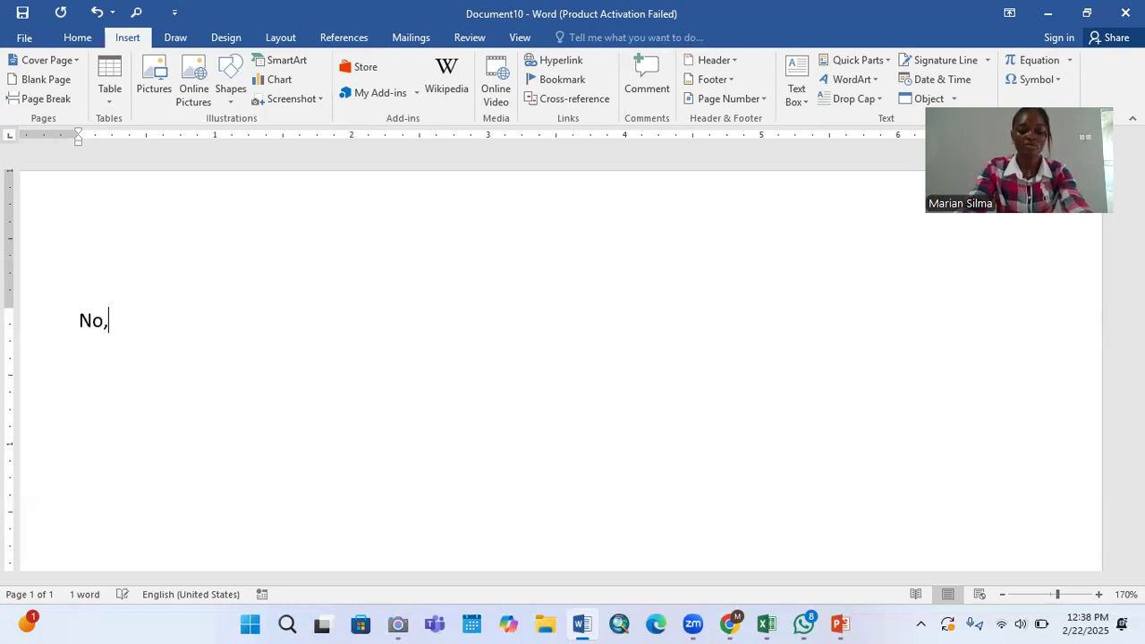
text( Item)
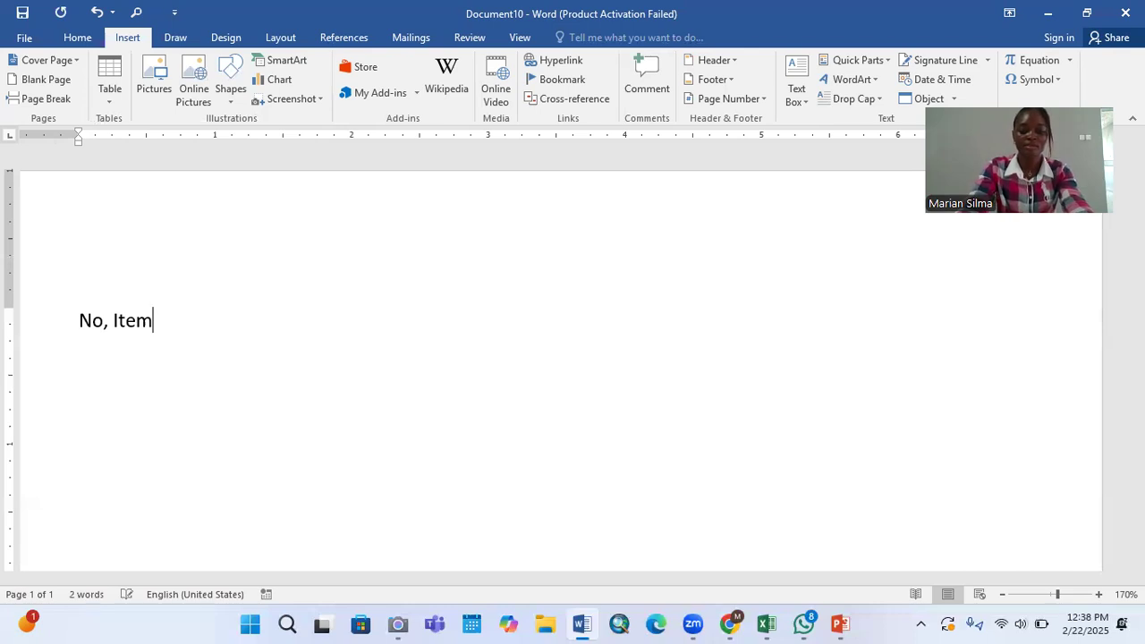
text(s, Description)
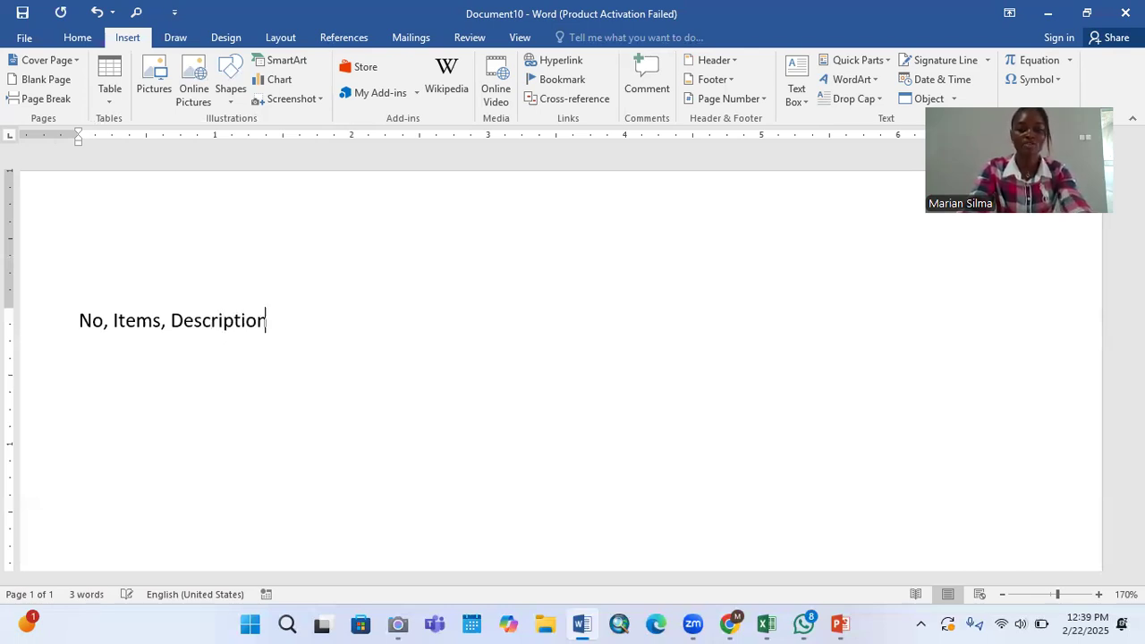
text(, )
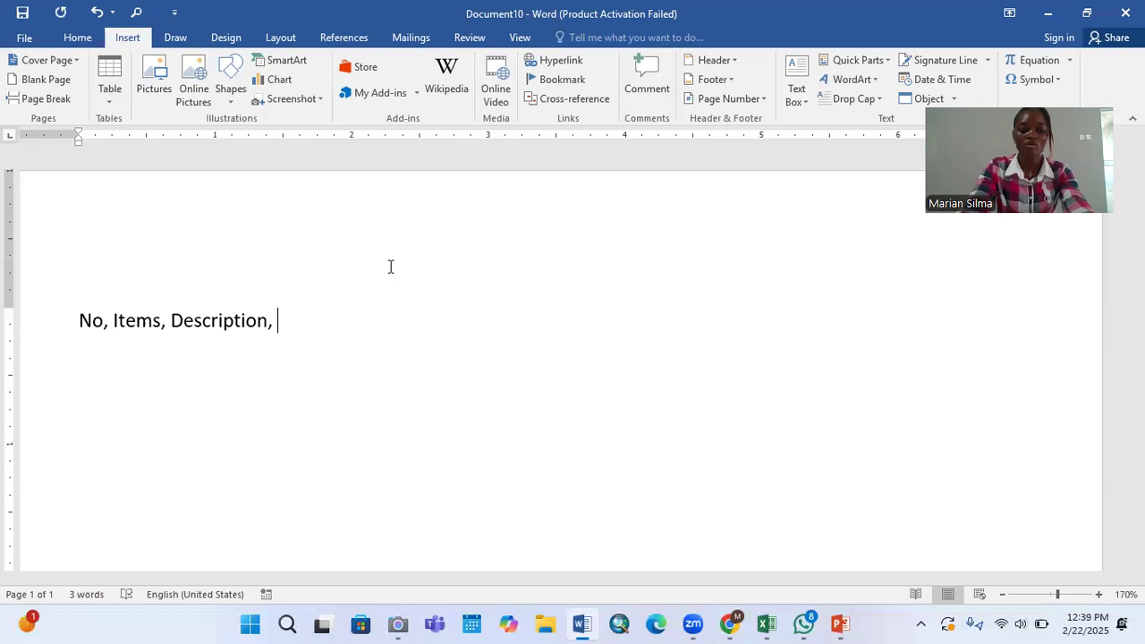
text(C)
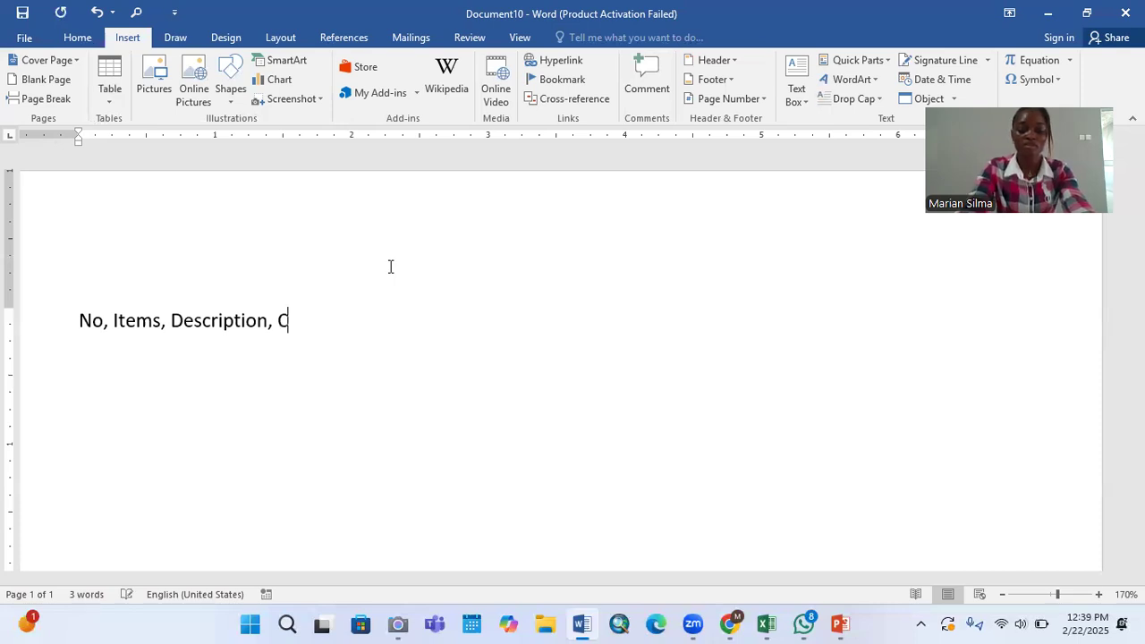
text(ost)
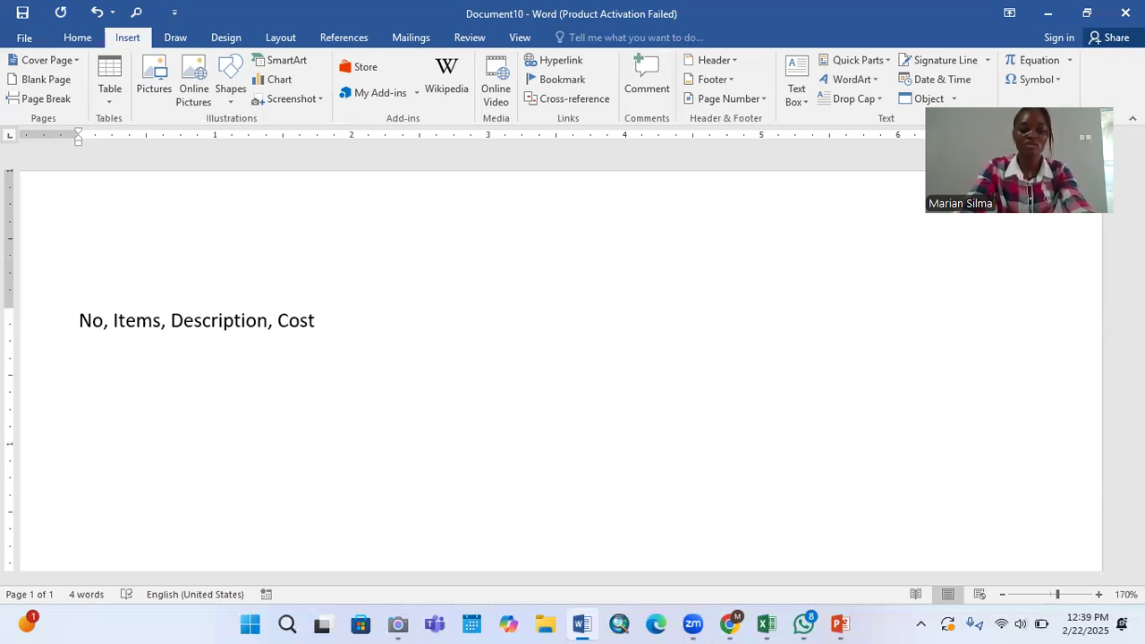
text(, Quantity)
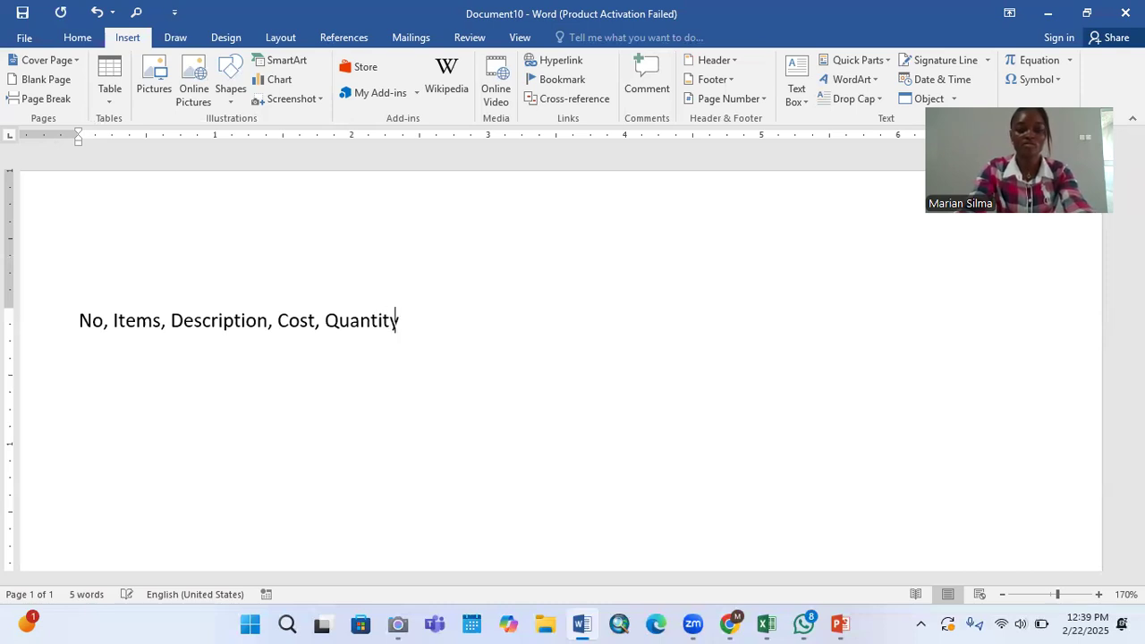
text(, Total)
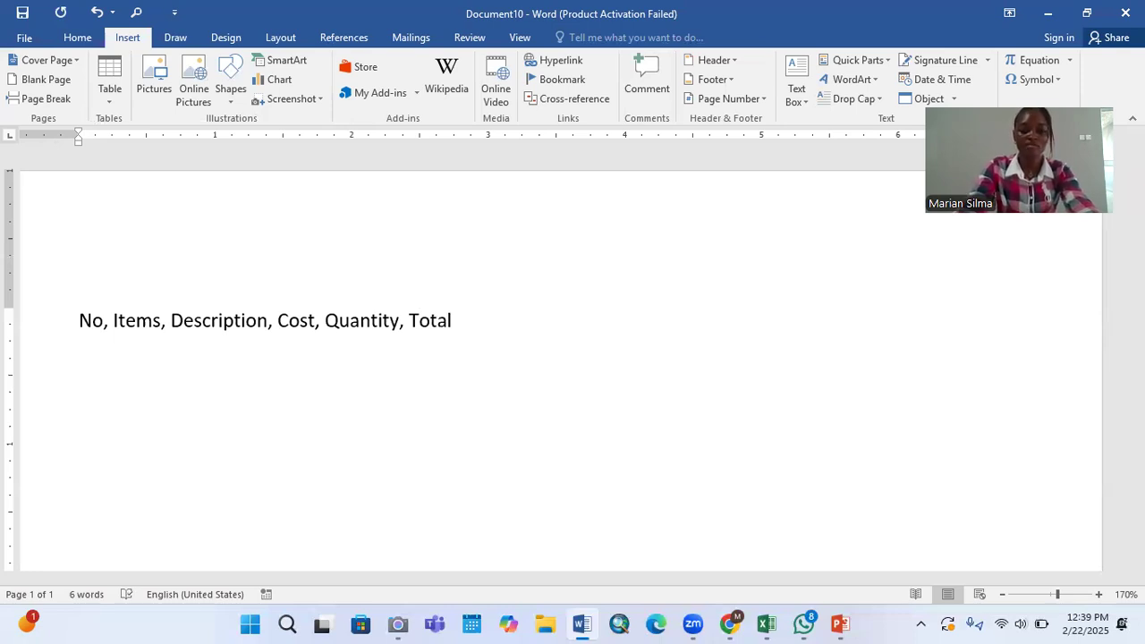
key(Return)
Step: Write the comma-separated row "1, Books, Exercise Book, 70, 3, 210" under the headings and start a new line
text(1, )
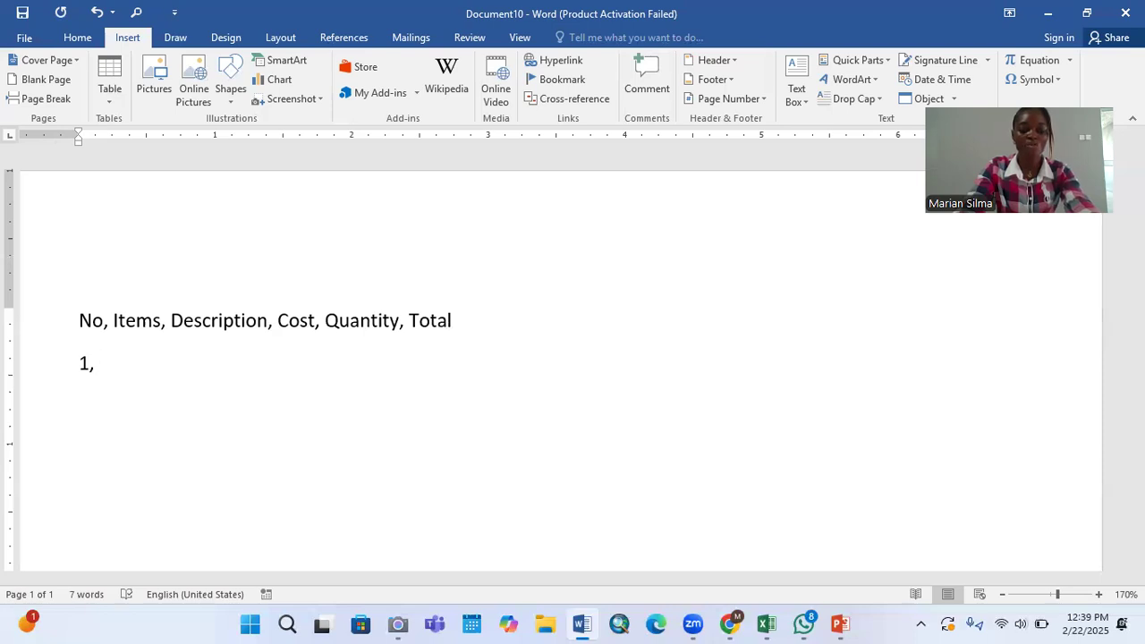
text(Books,)
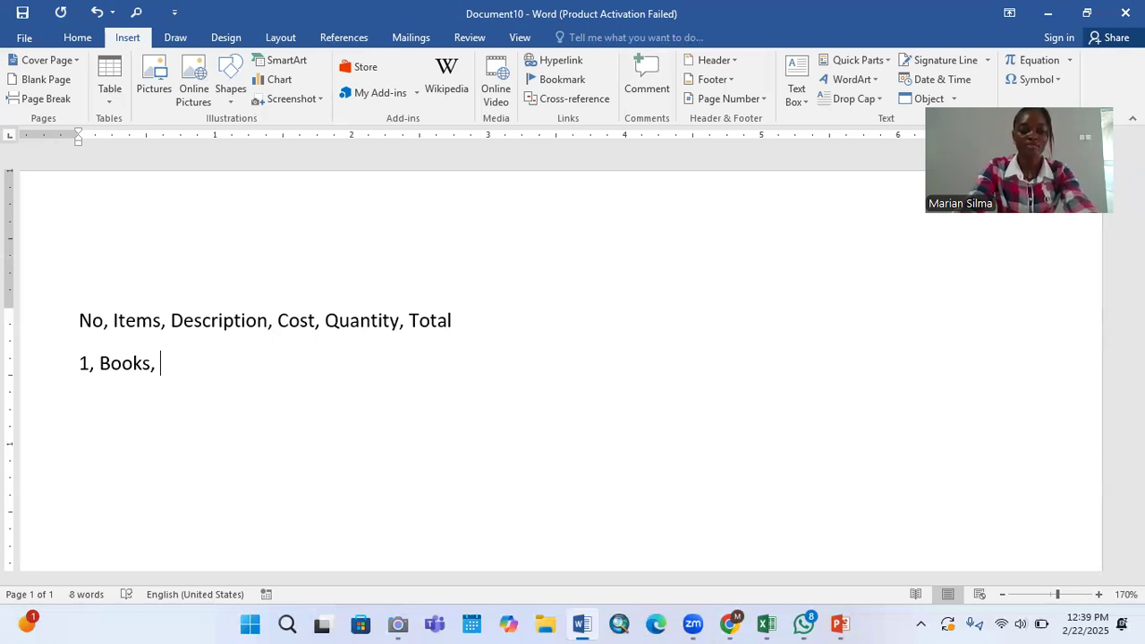
text(Exe)
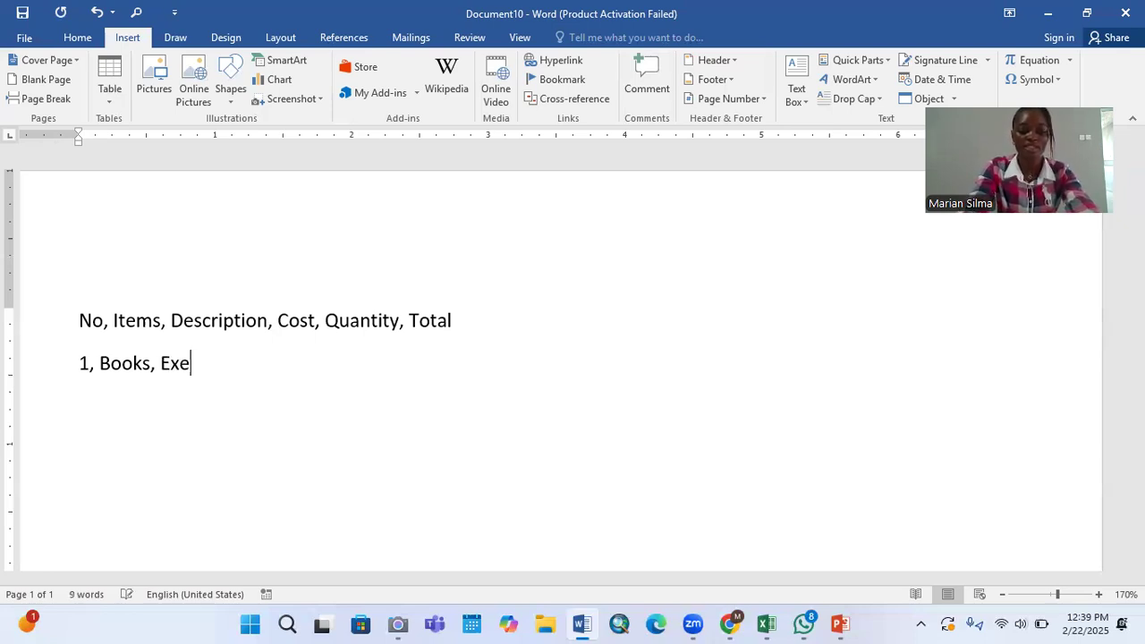
text(rcise )
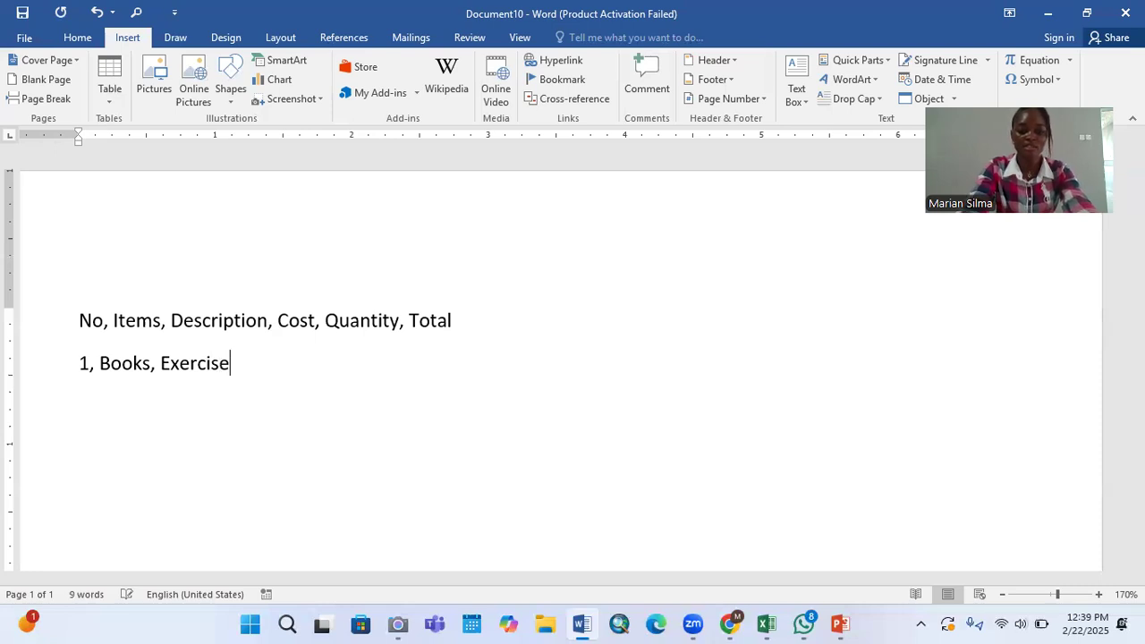
text(Boo)
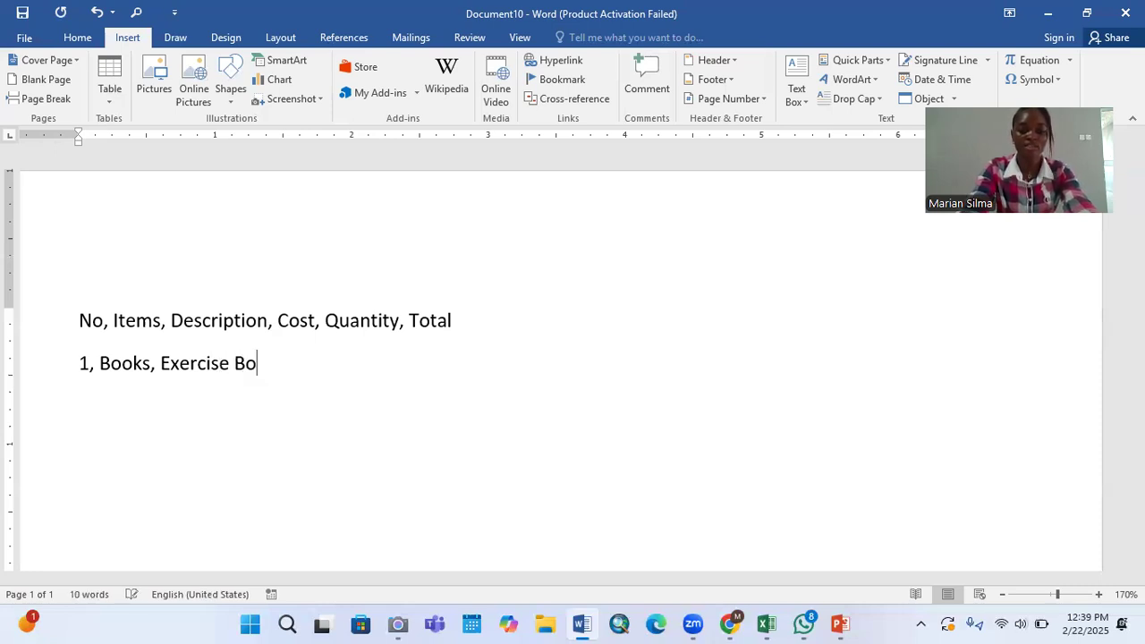
text(k)
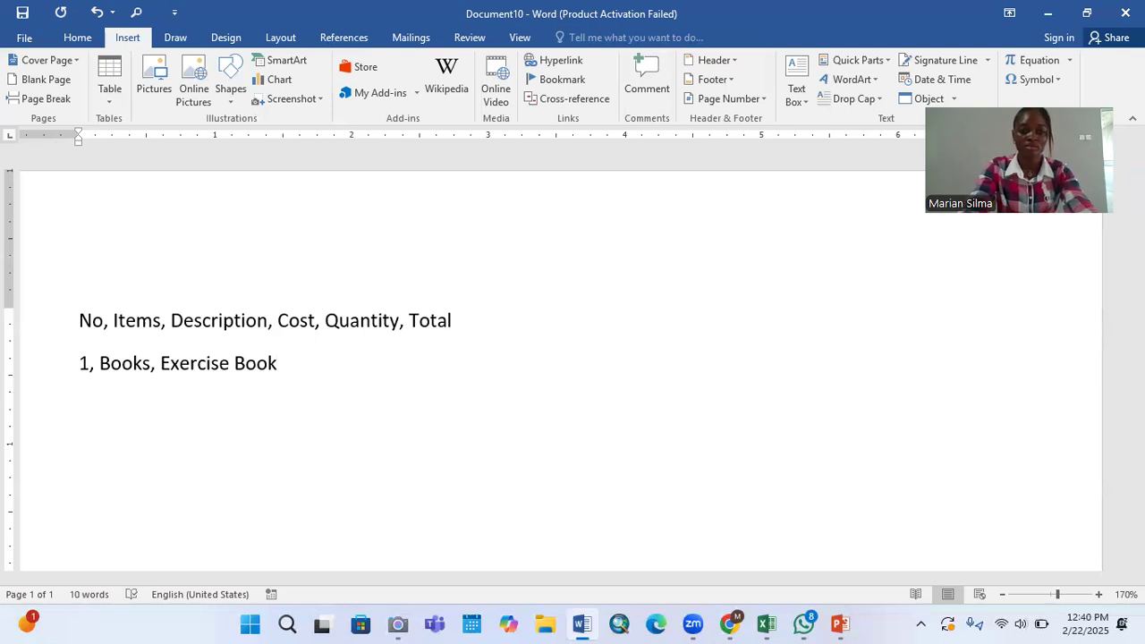
text(,)
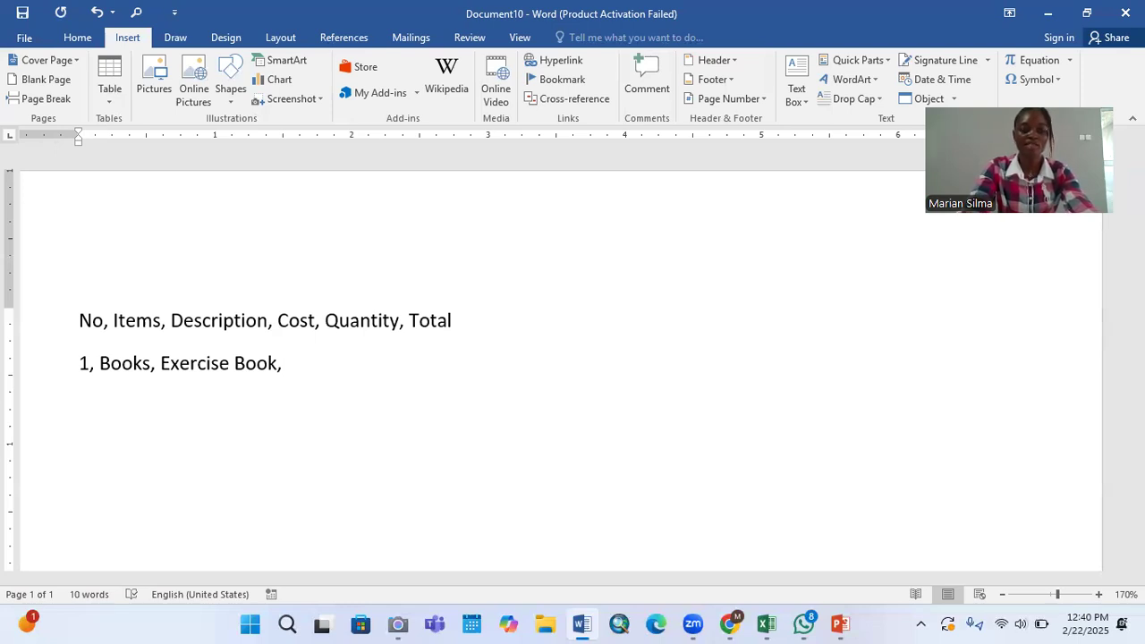
text(70,)
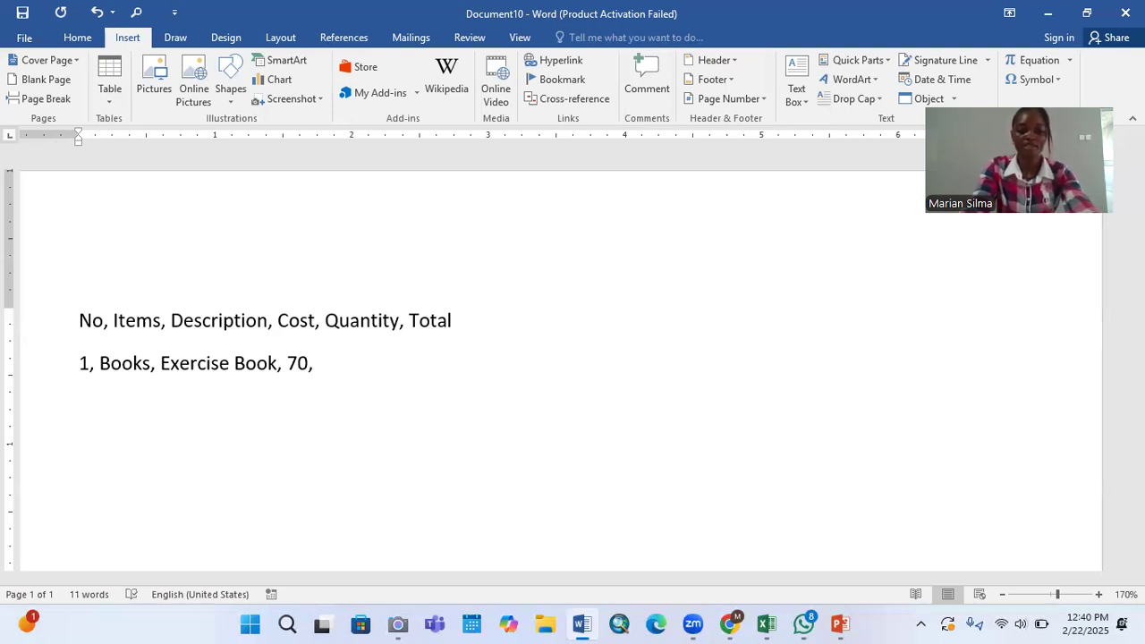
text(3,)
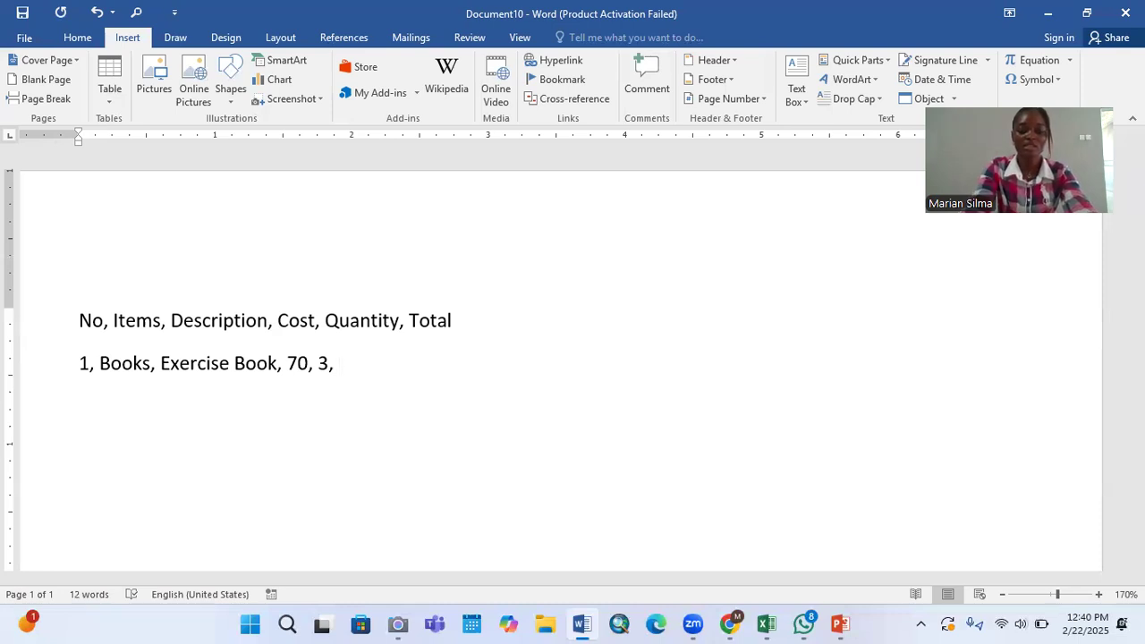
text(210)
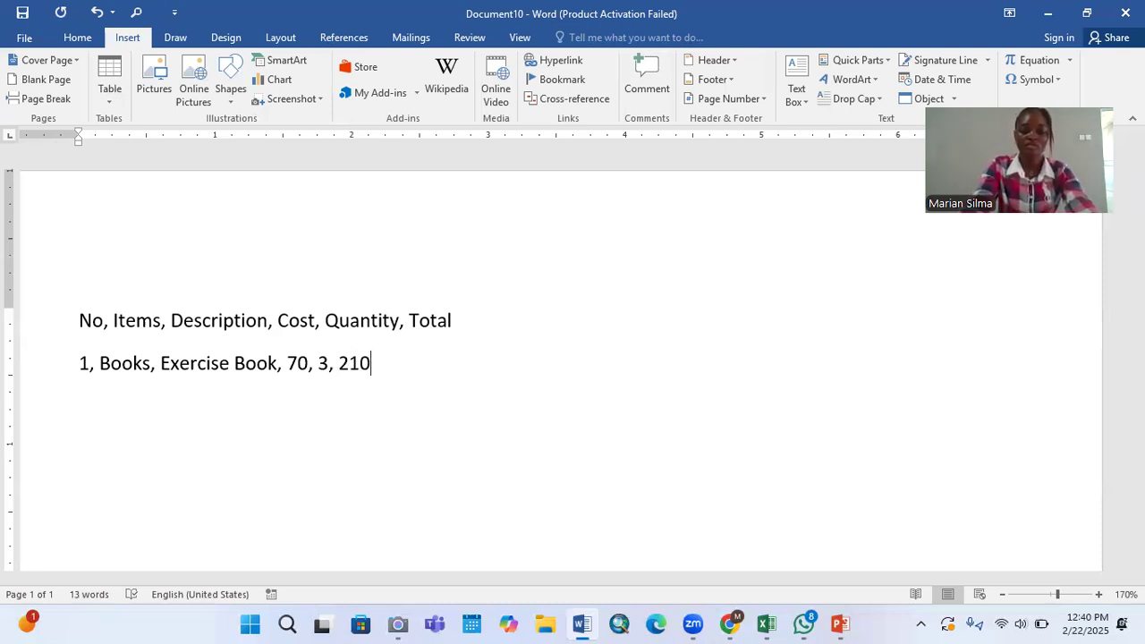
key(Return)
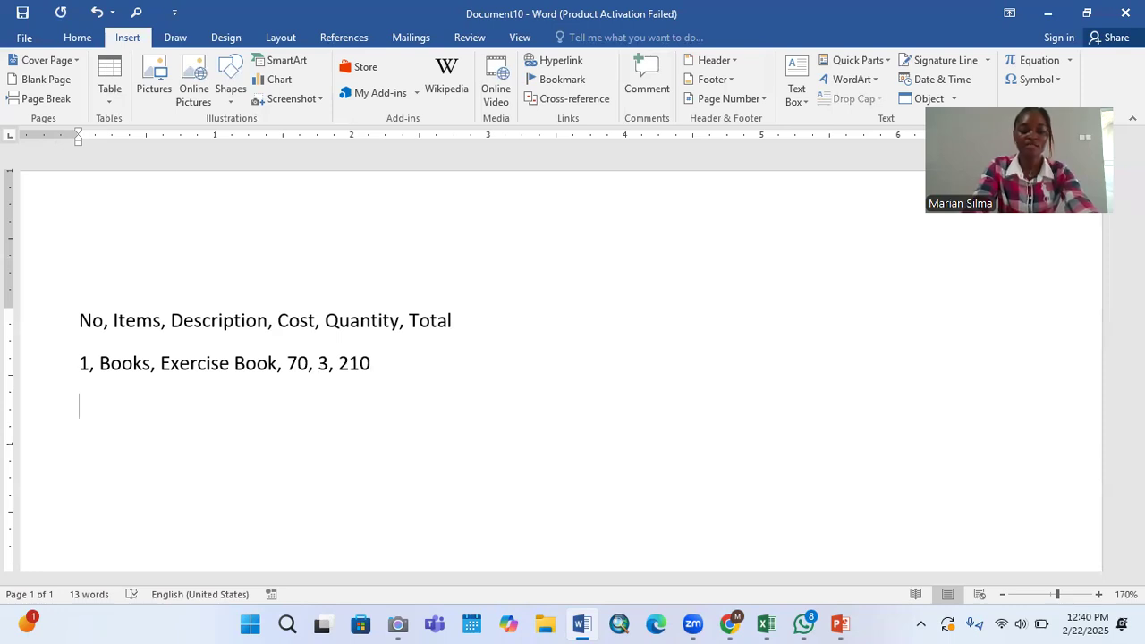
Step: Write the comma-separated row "2, Shoes, Black Shoes, 150, 3, 450" below the books row and start a new line
text(2)
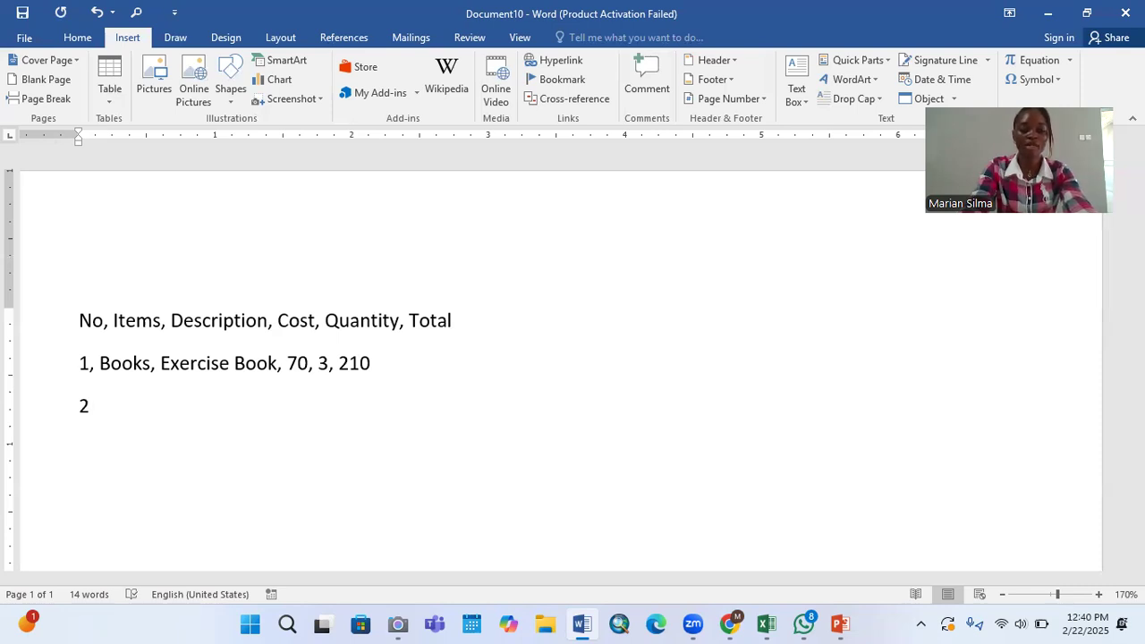
text(, )
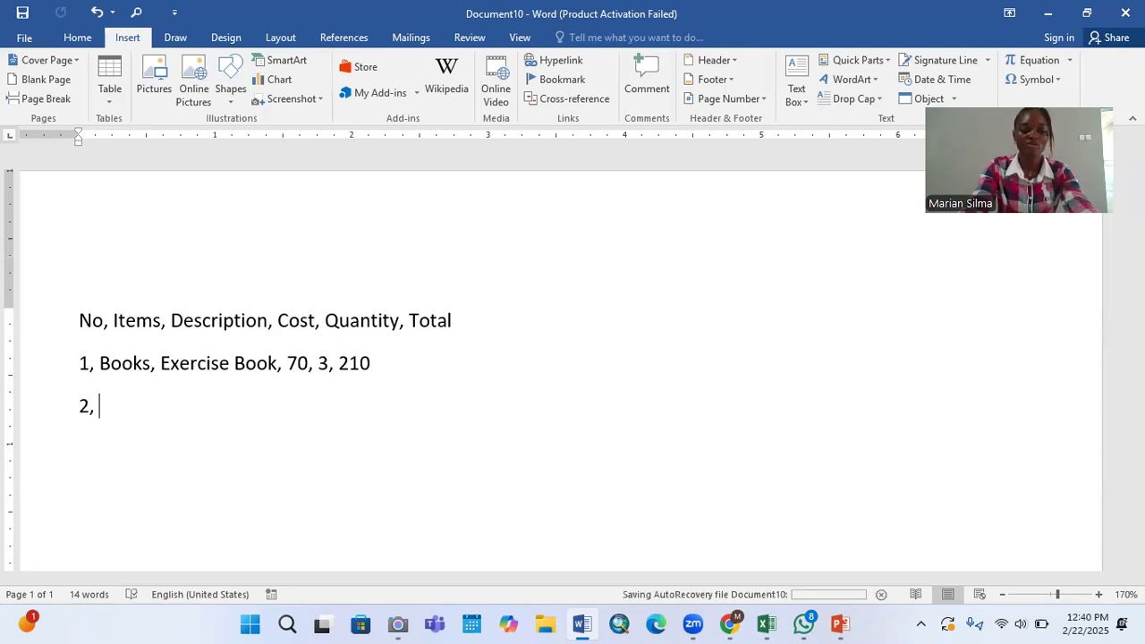
text(S)
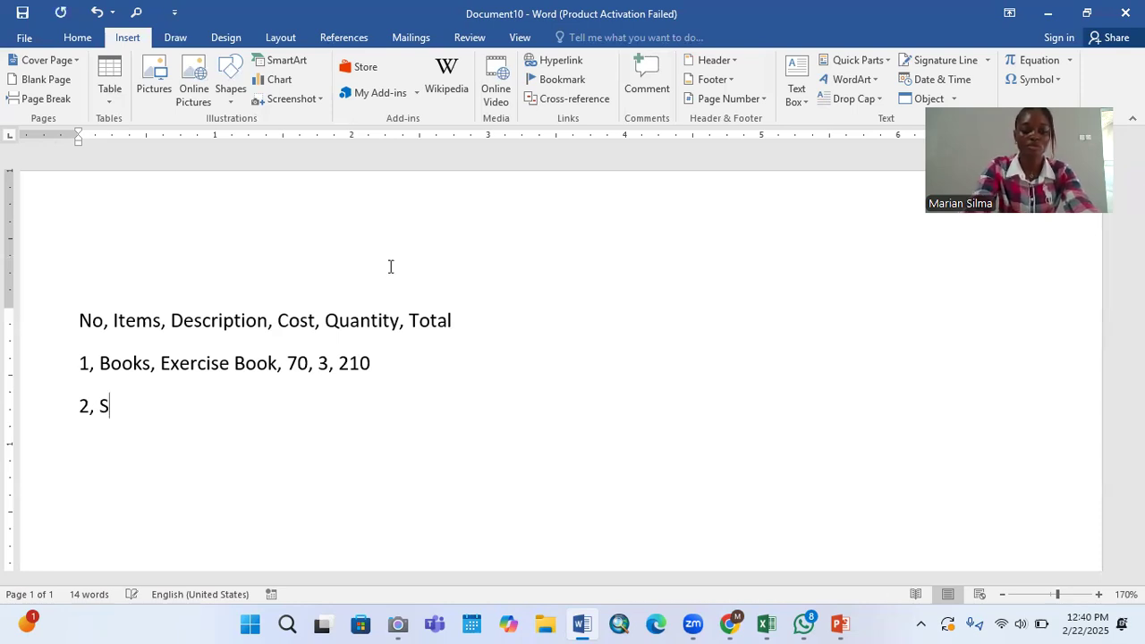
text(hoes)
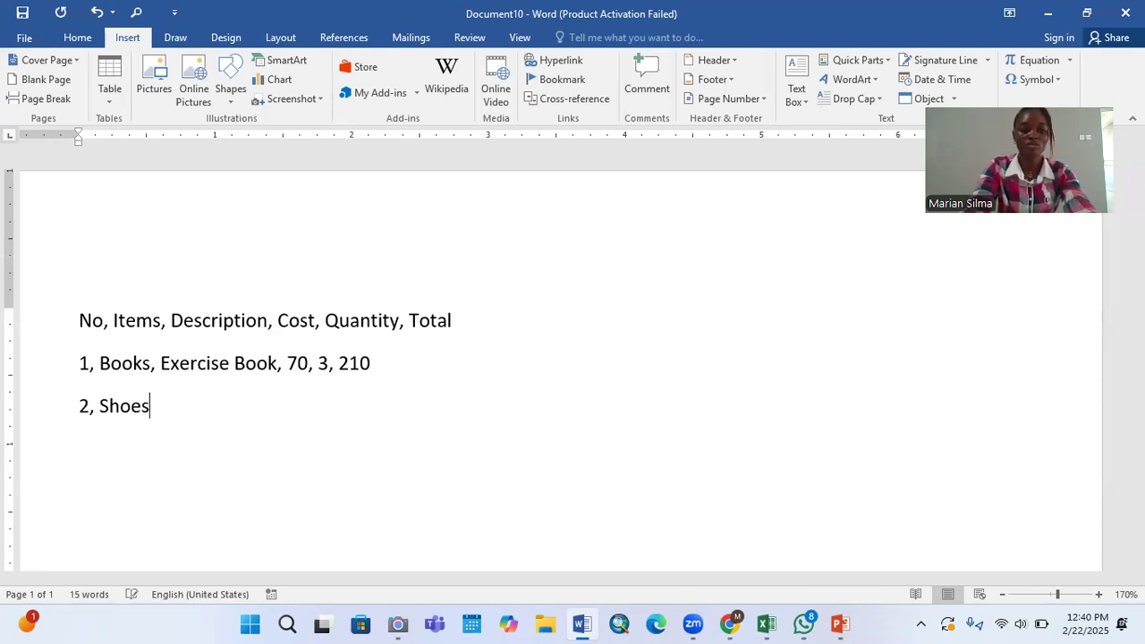
text(,)
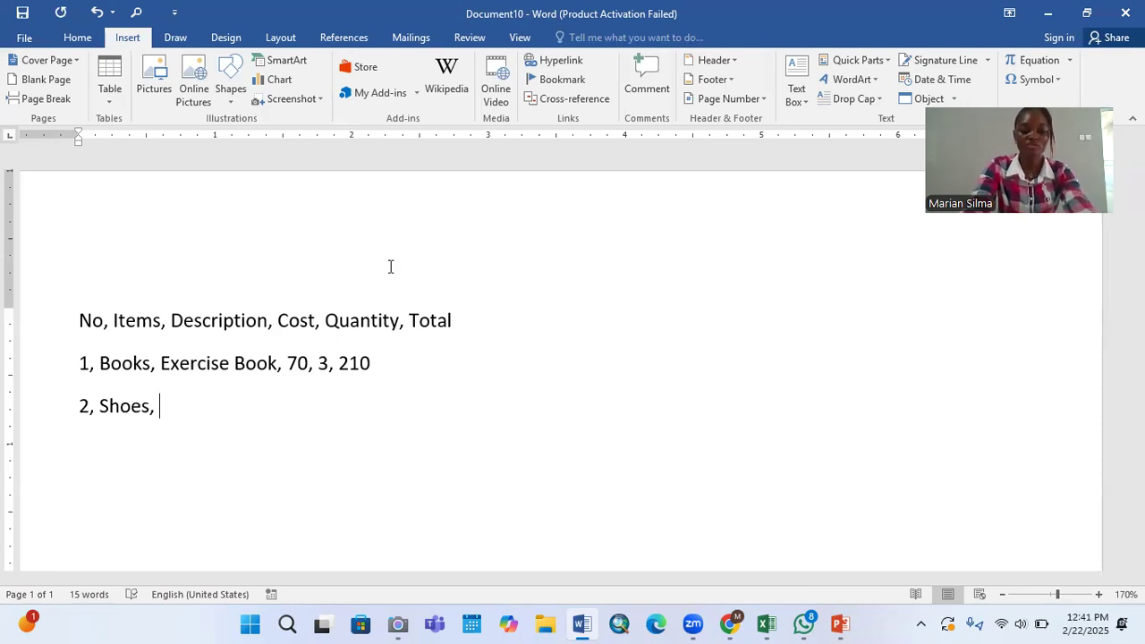
text(Black Shoes)
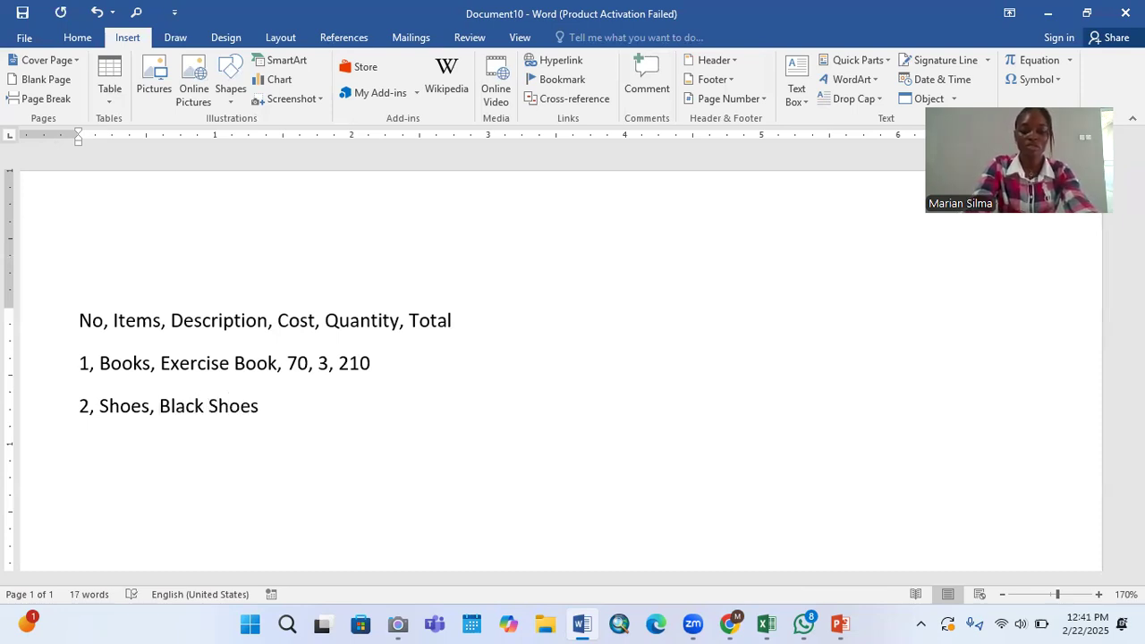
text(, )
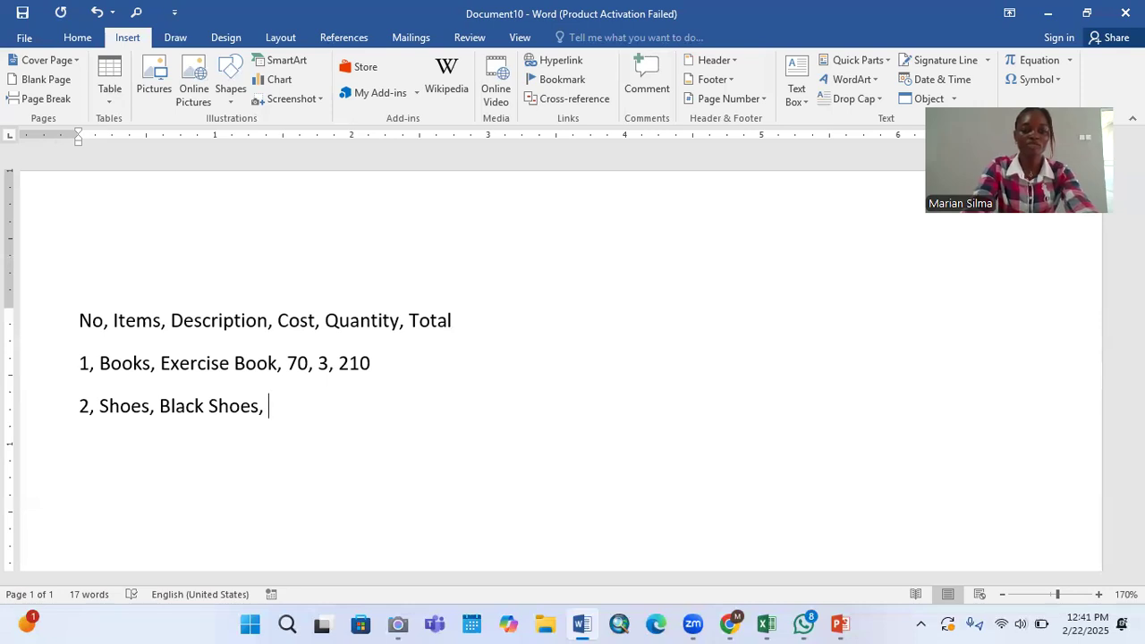
text(150,)
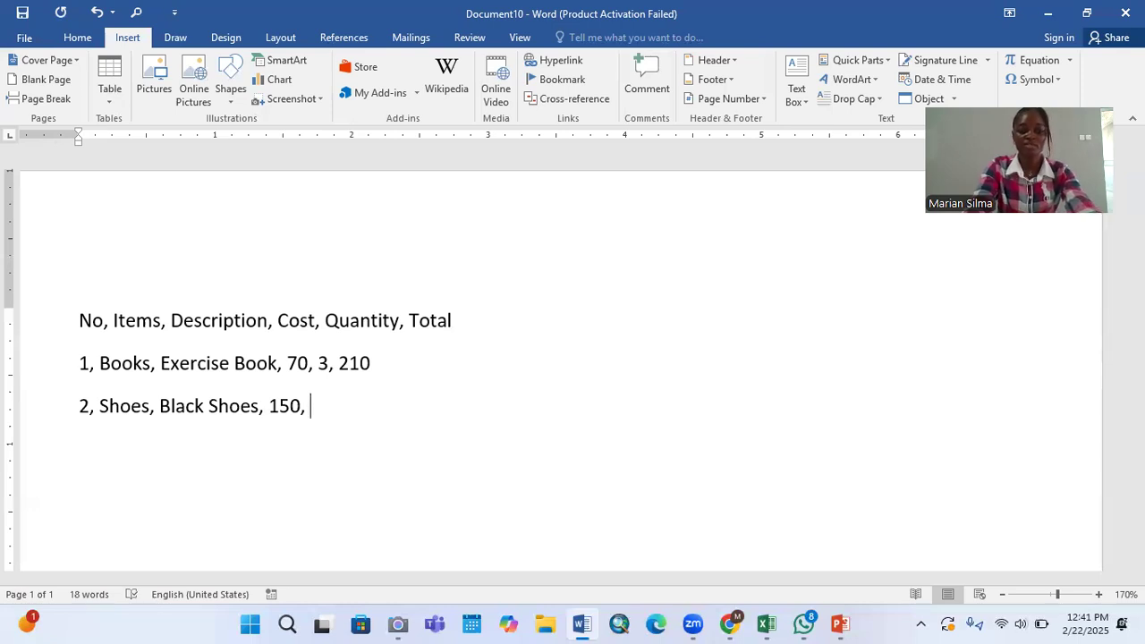
text( 3)
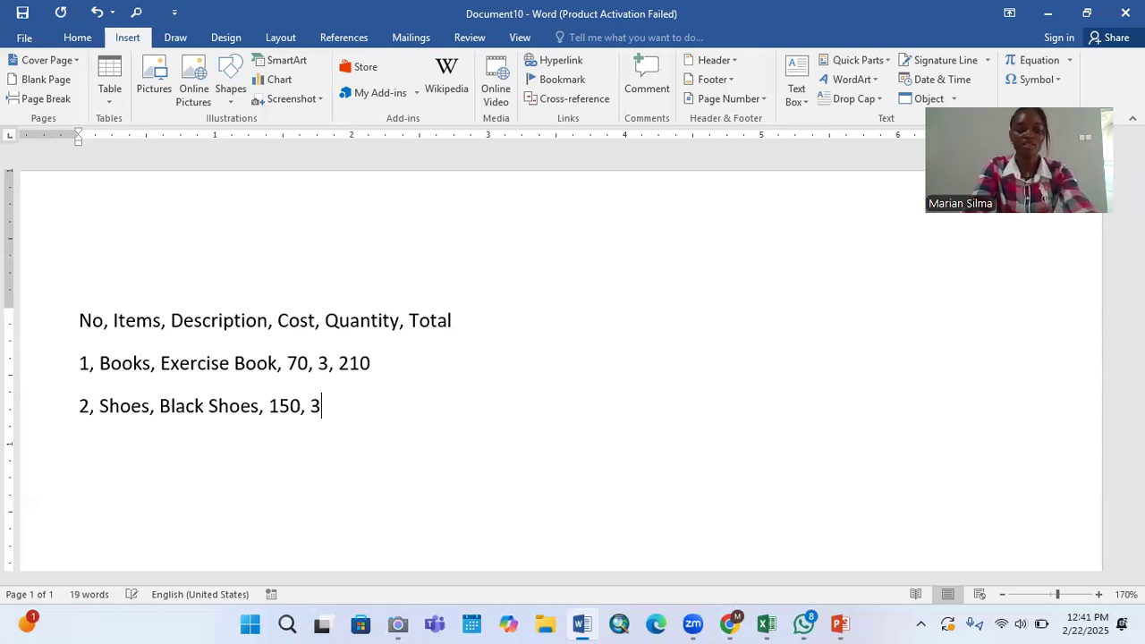
text(,)
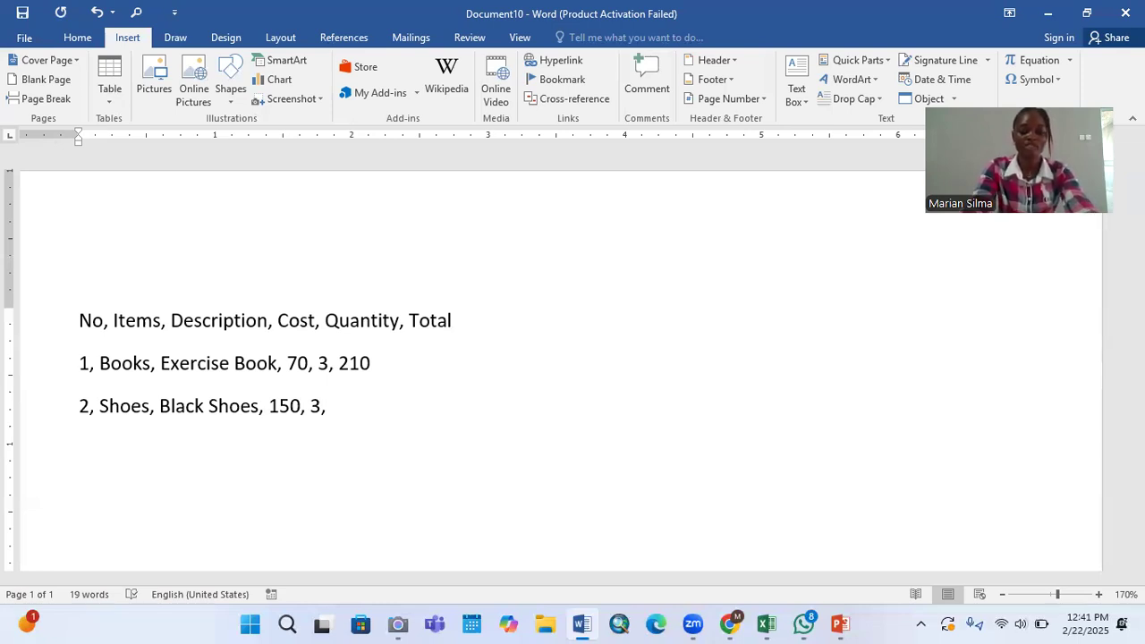
text(450)
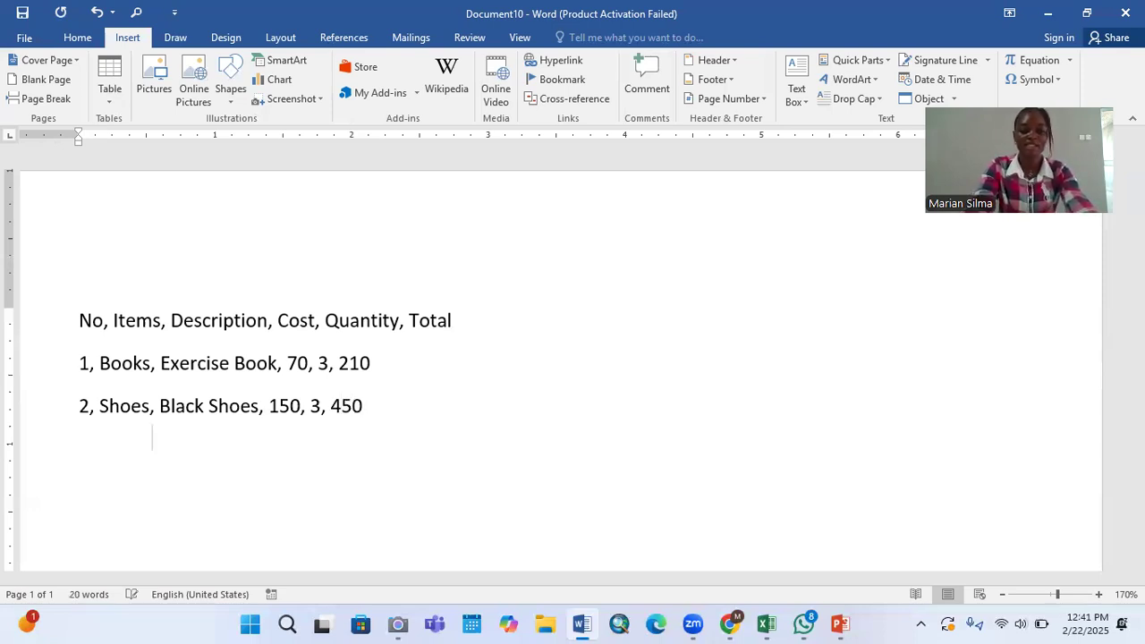
key(Return)
Step: Write the comma-separated row "3, Bag, Gold leather bag, 200, 3, 600" below the shoes row and start a new line
text(3, )
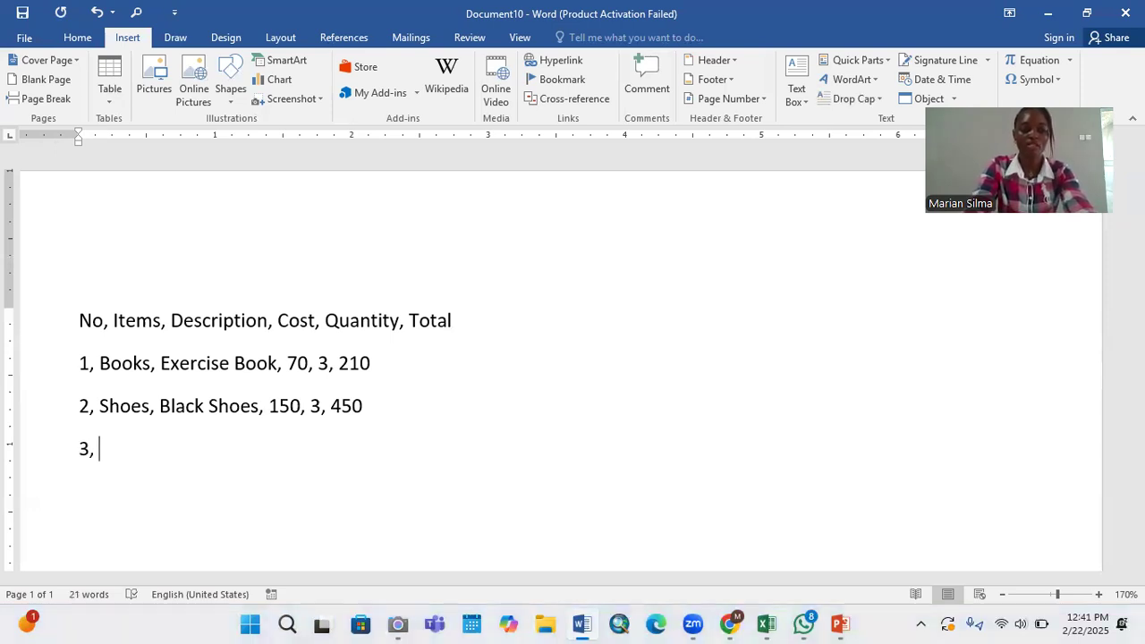
text(Ba)
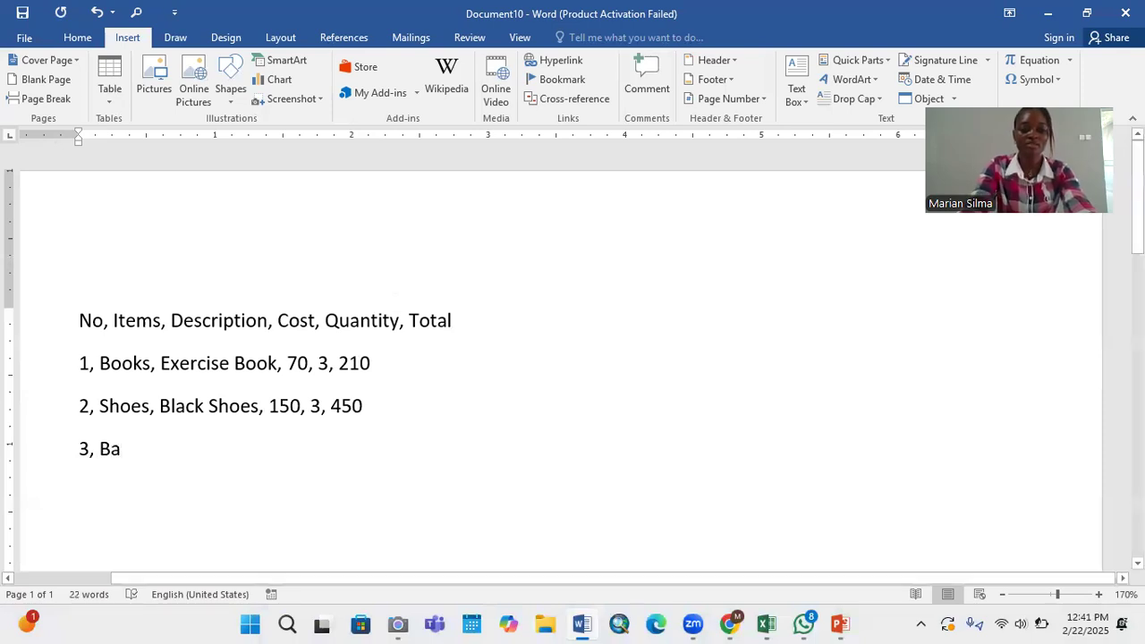
text(g)
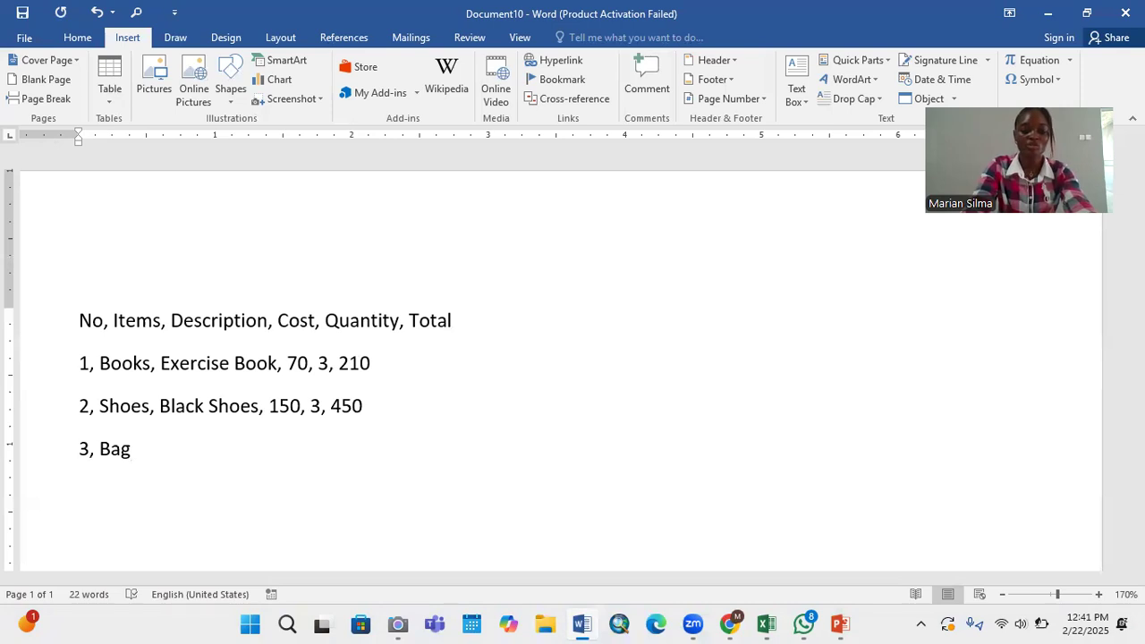
text(,)
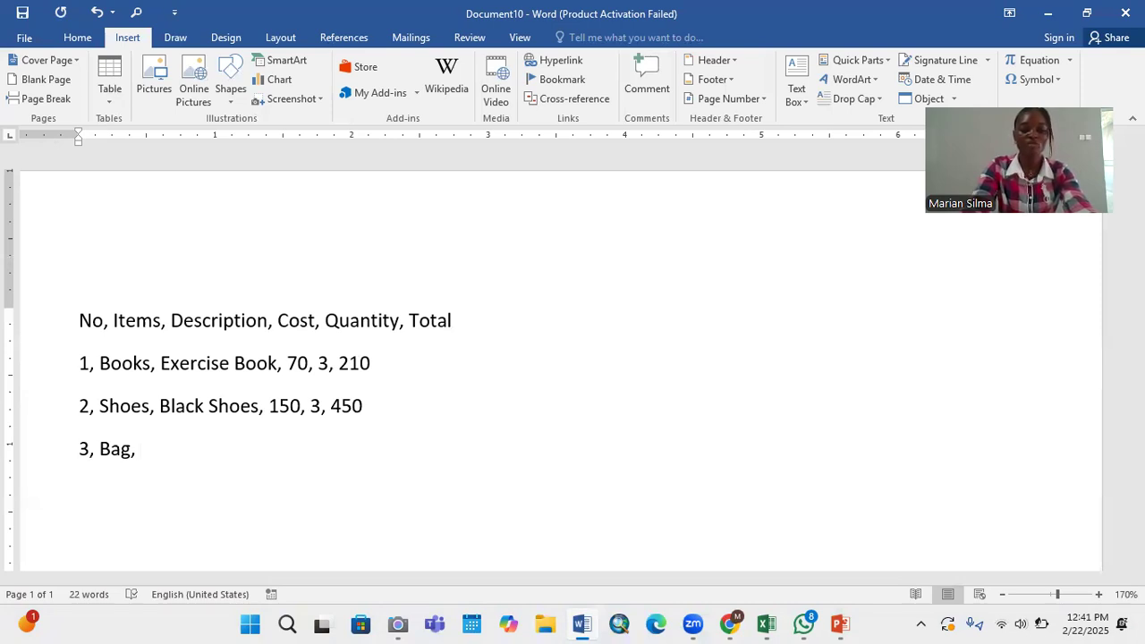
text(Gold leather bag)
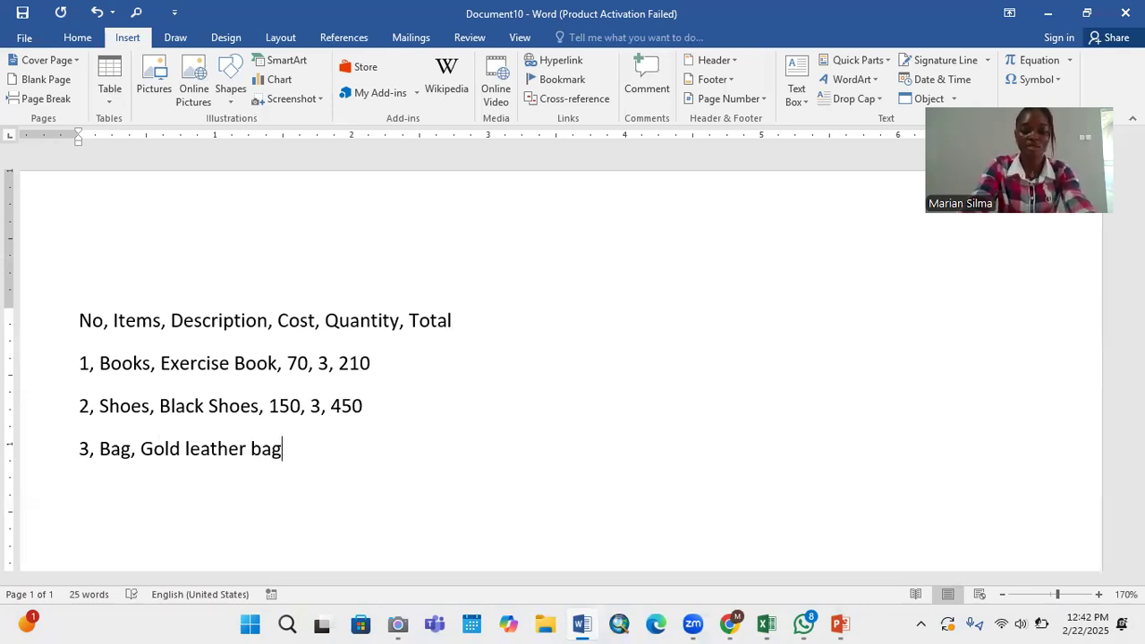
text(, )
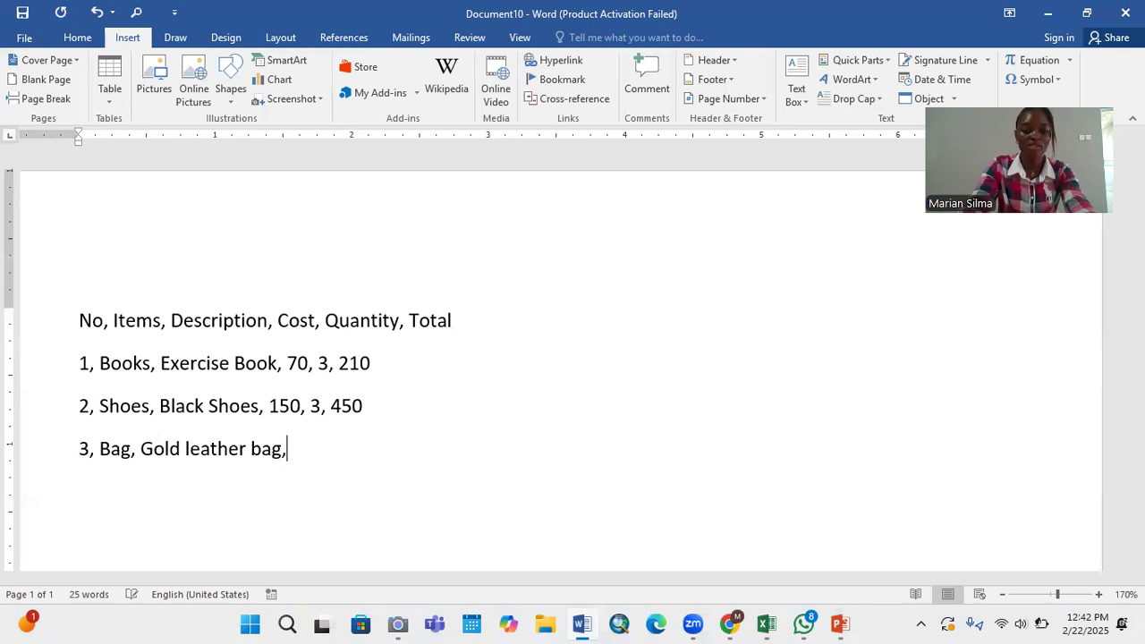
text(2)
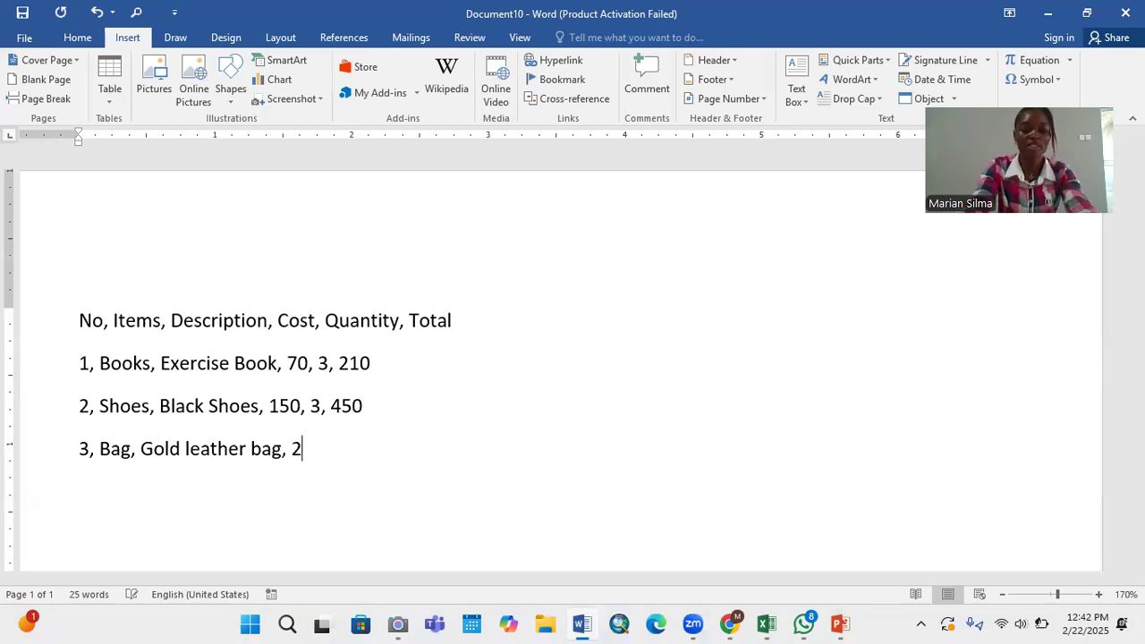
text(00, )
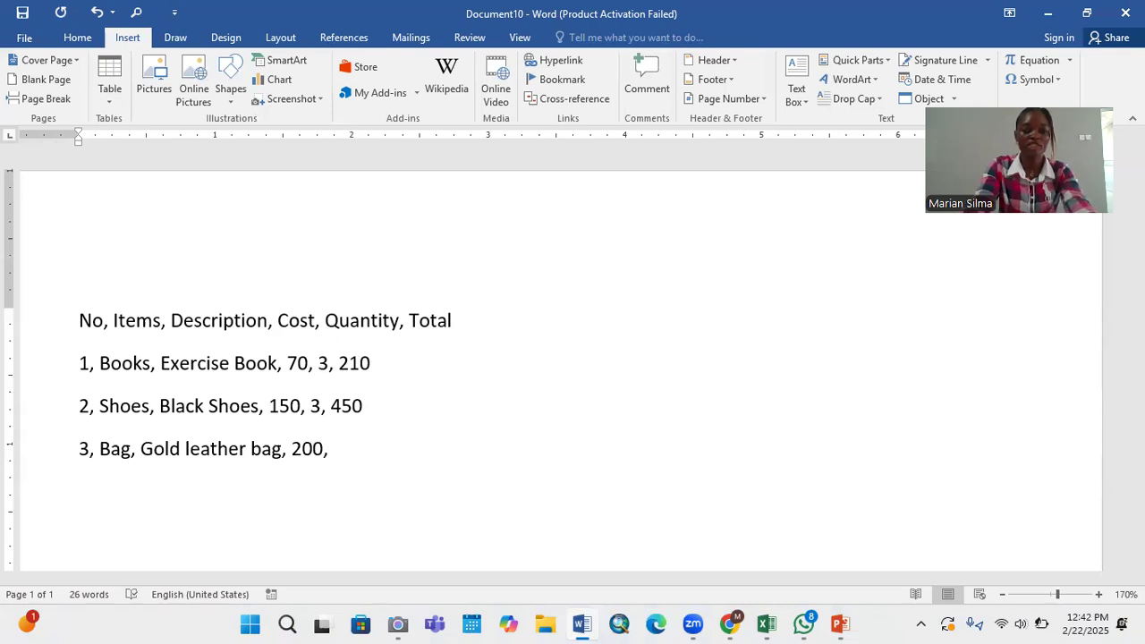
text(3)
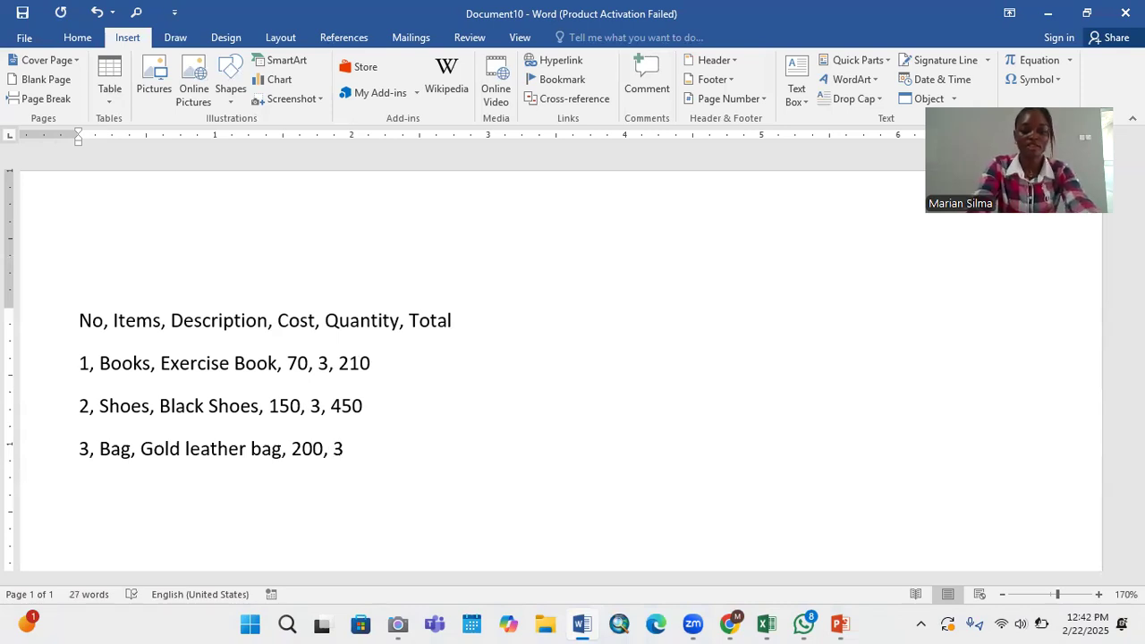
text(, )
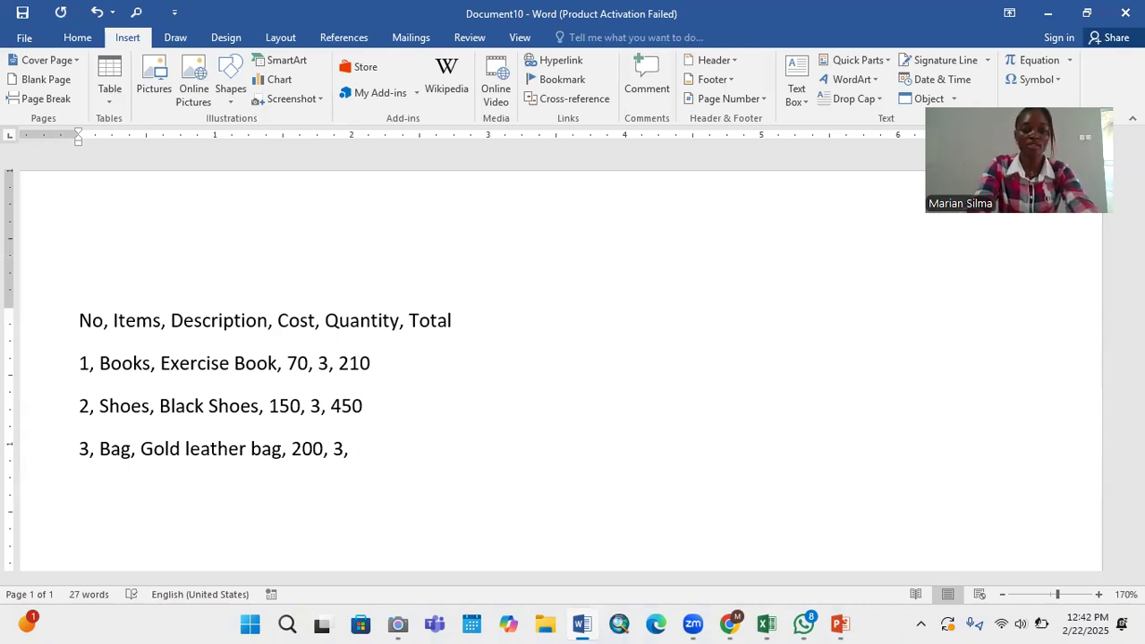
text(600)
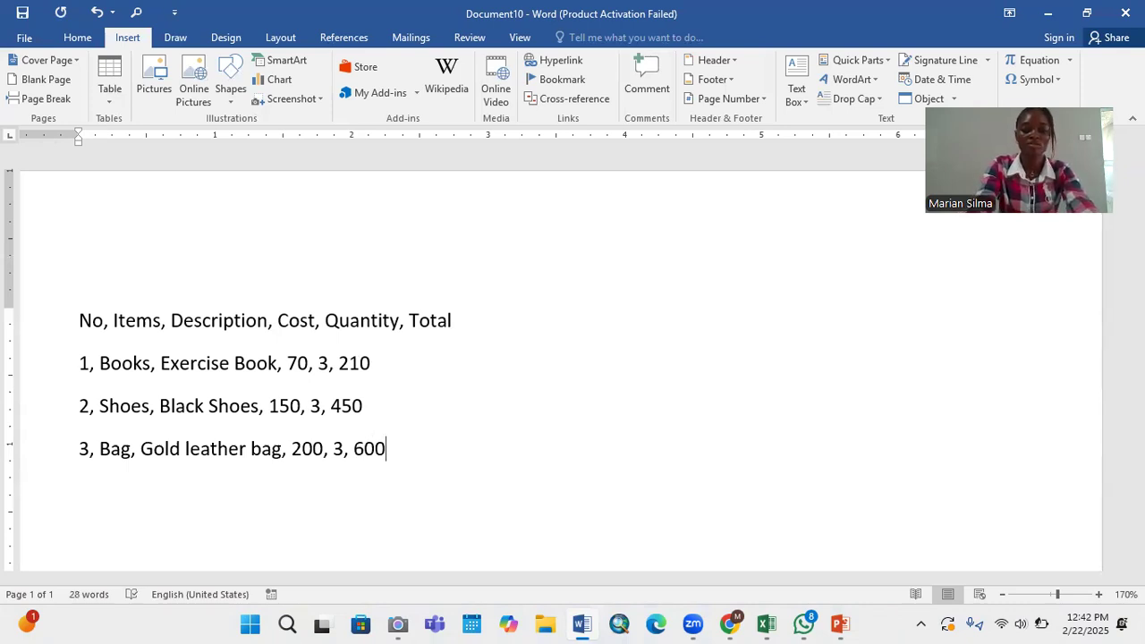
key(Return)
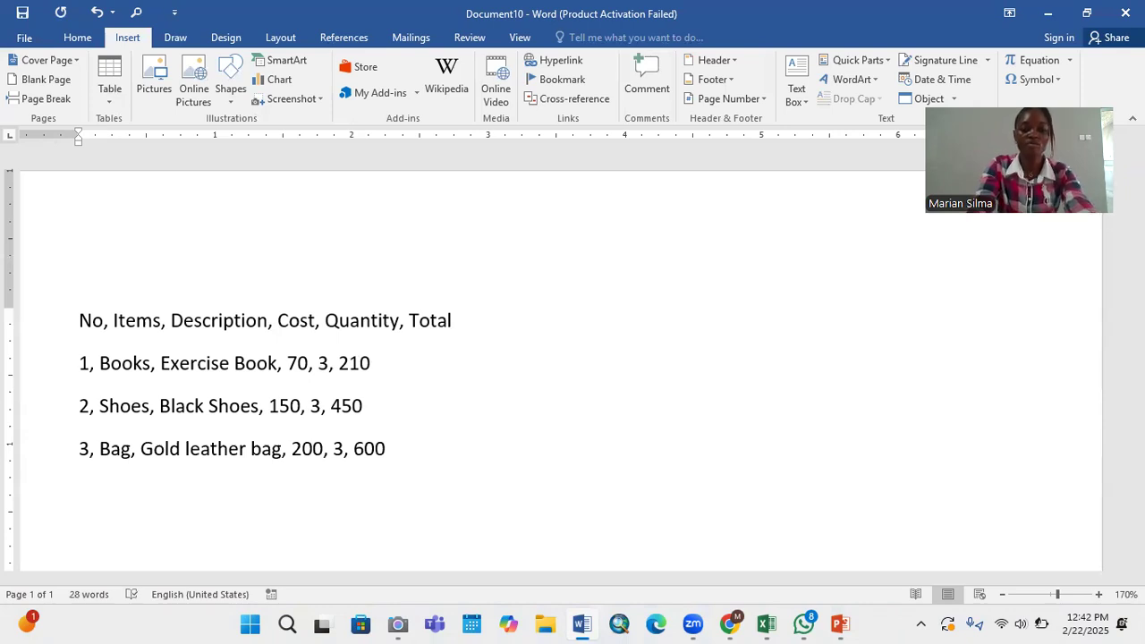
Step: Write the comma-separated row "4, Uniform, Blue and Black, 100, 3, 3000" below the bag row
text(4,)
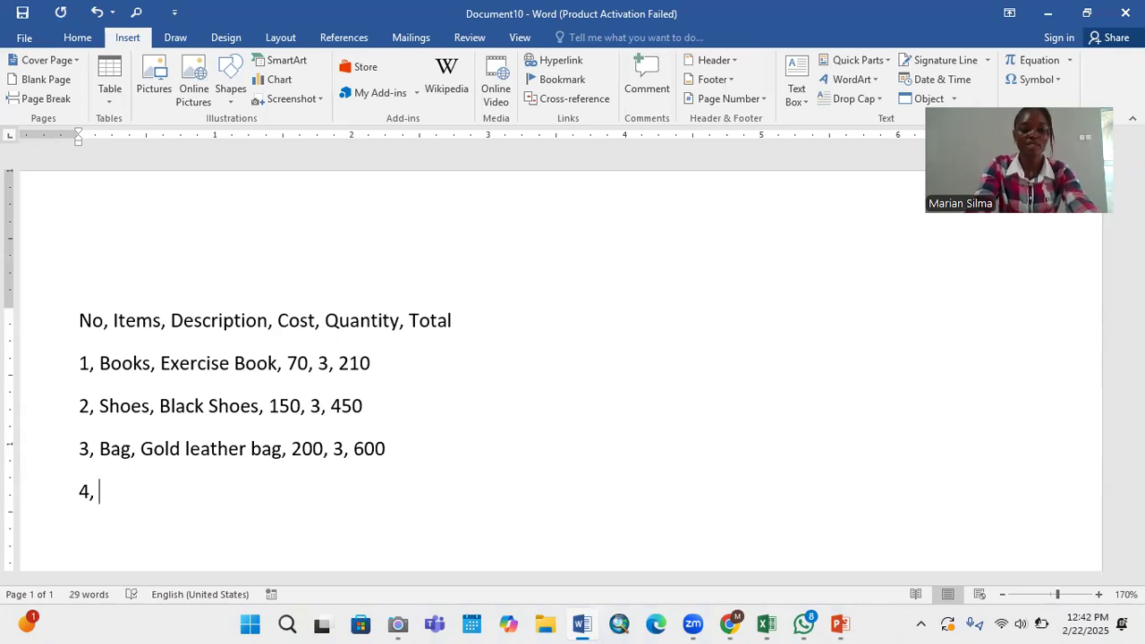
text( Un)
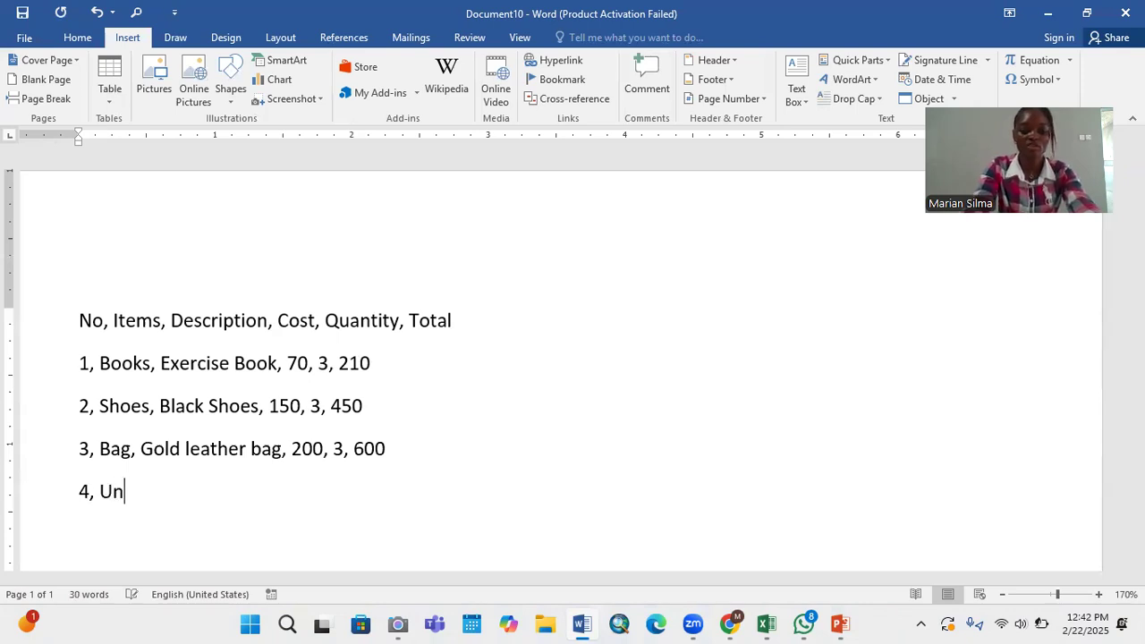
text(iform)
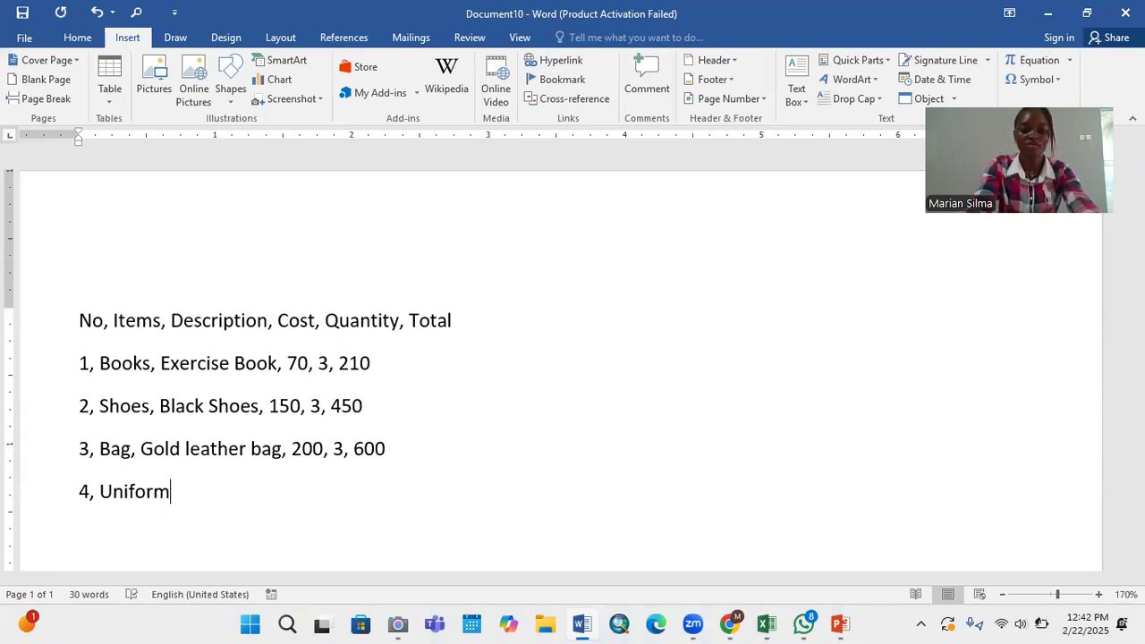
text(,)
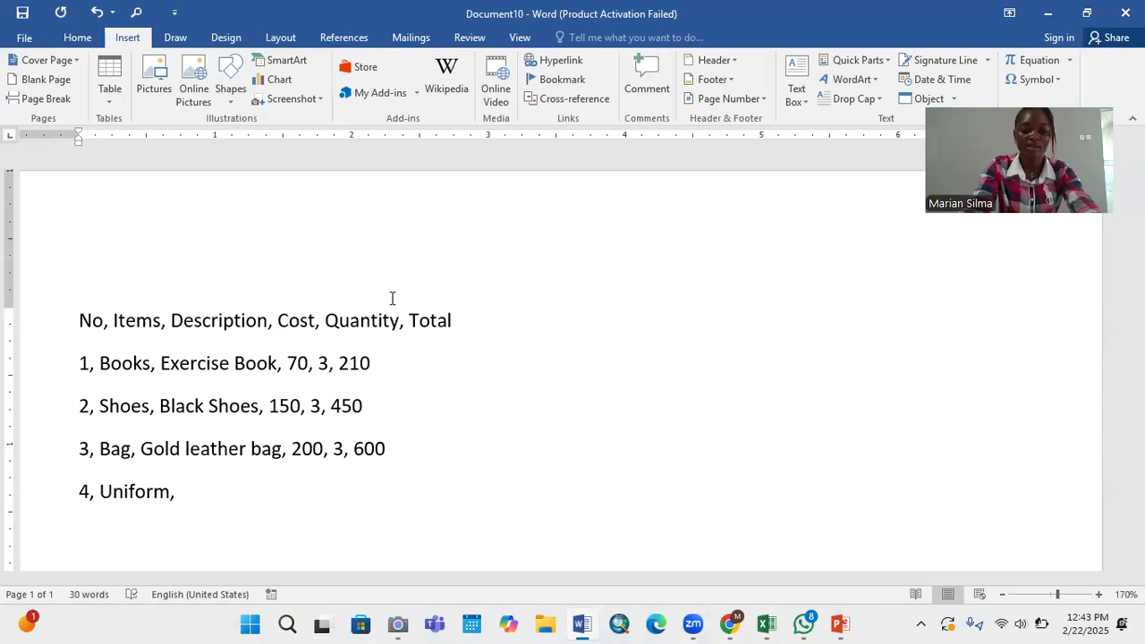
text(Bl)
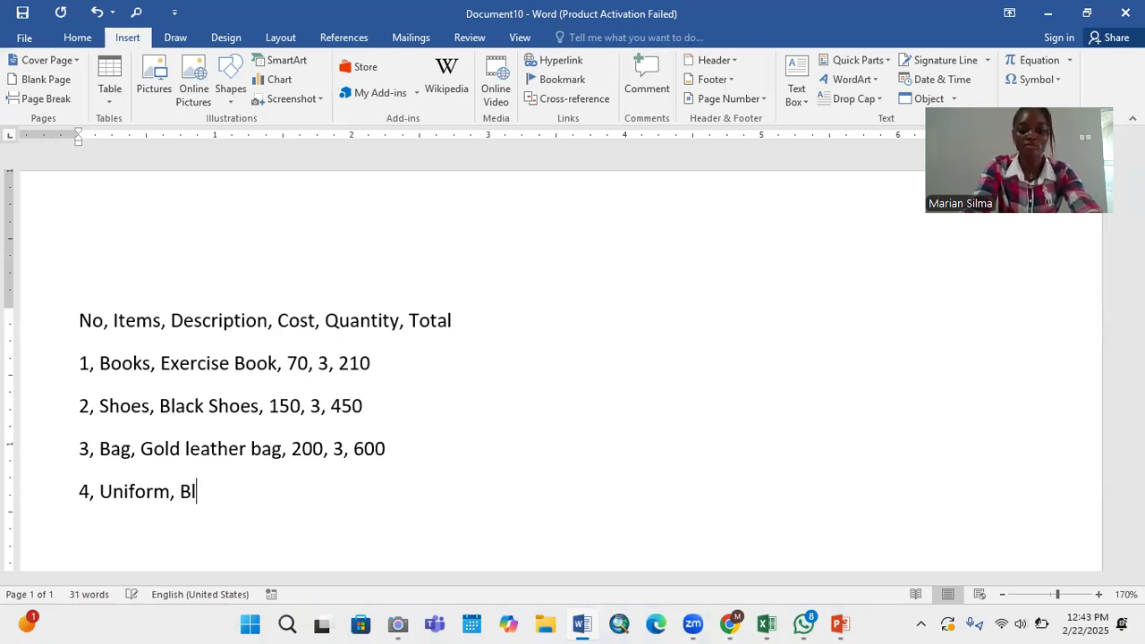
text(ue)
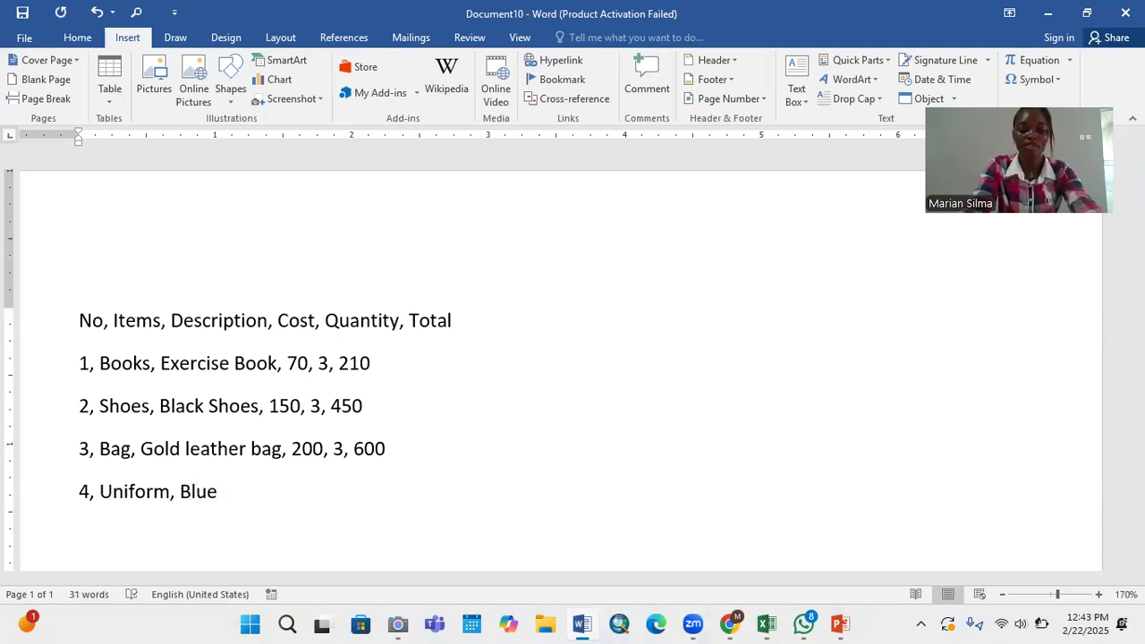
text( and )
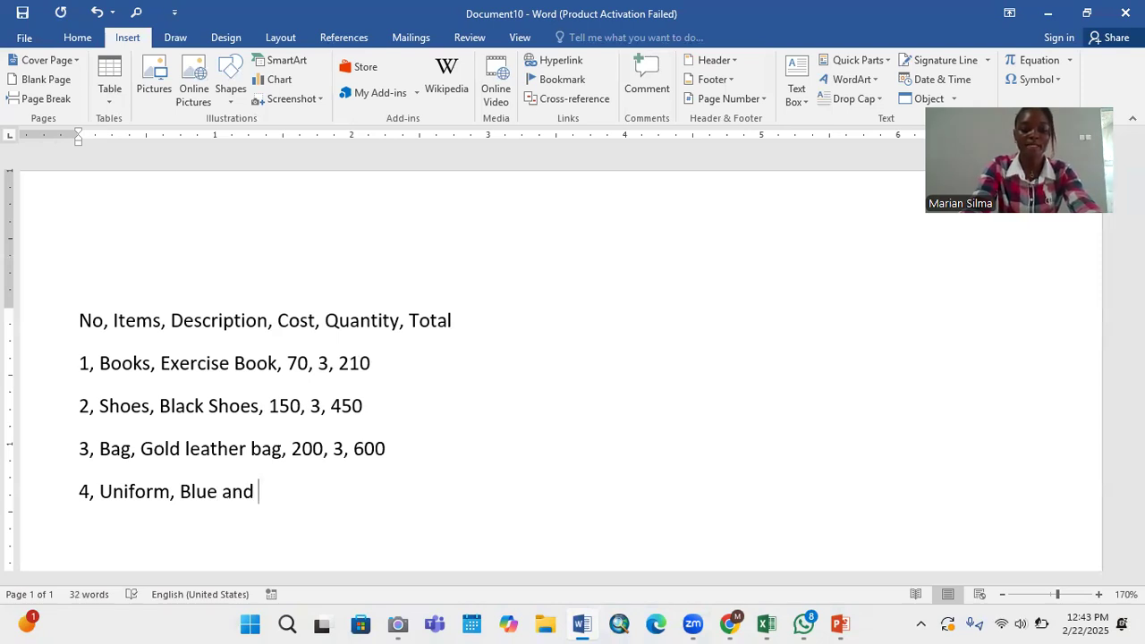
text(Black)
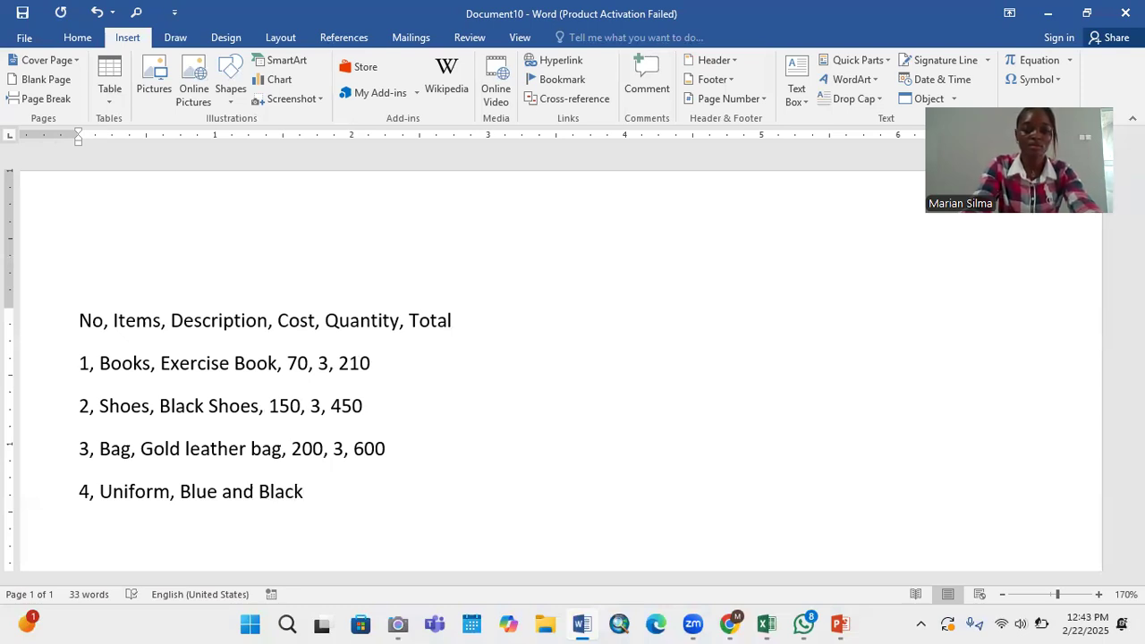
text(,)
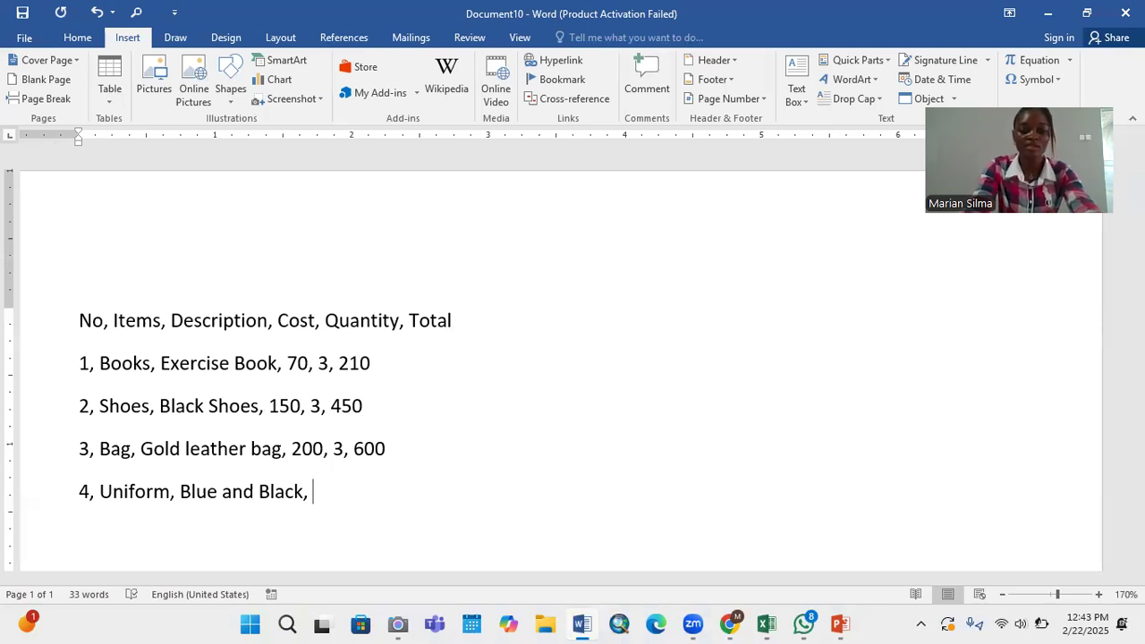
text( 100)
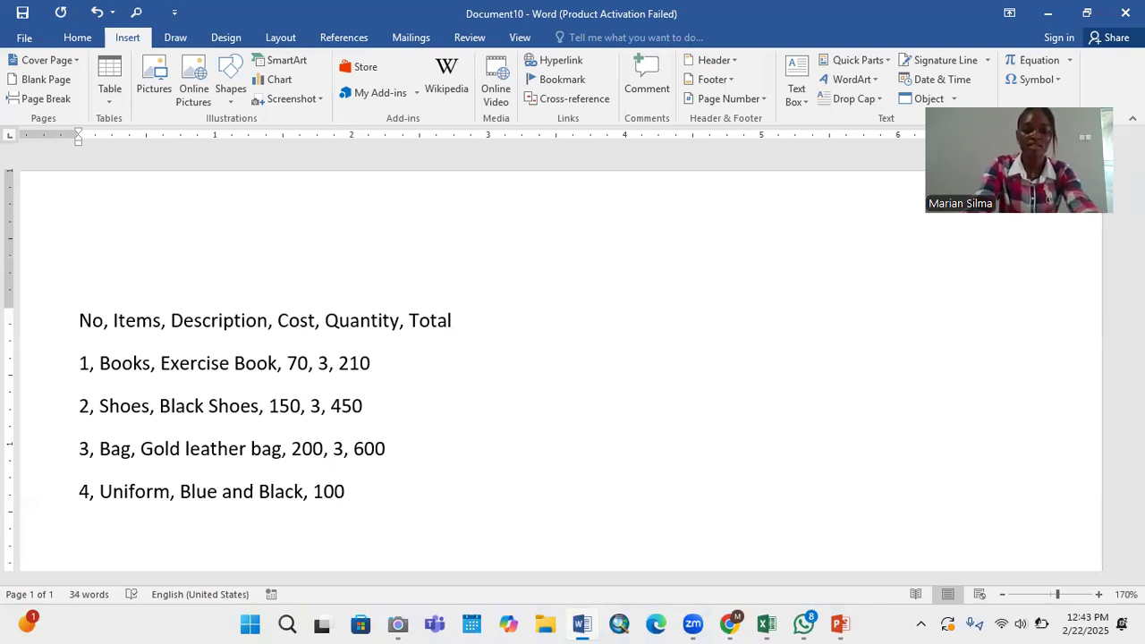
text(, 3, 300)
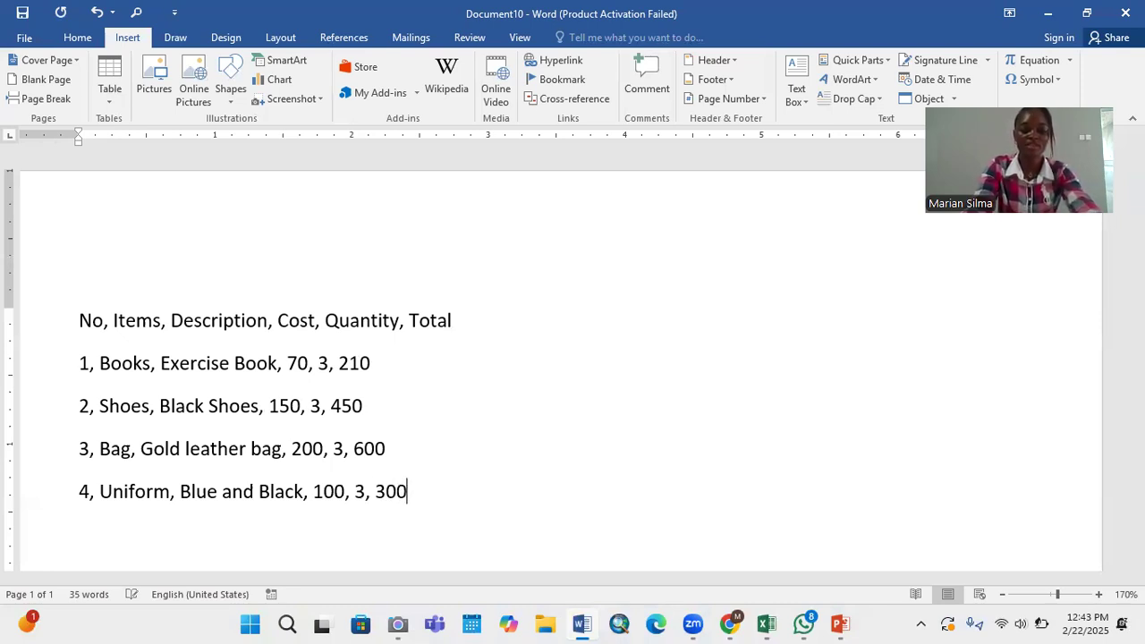
text(0)
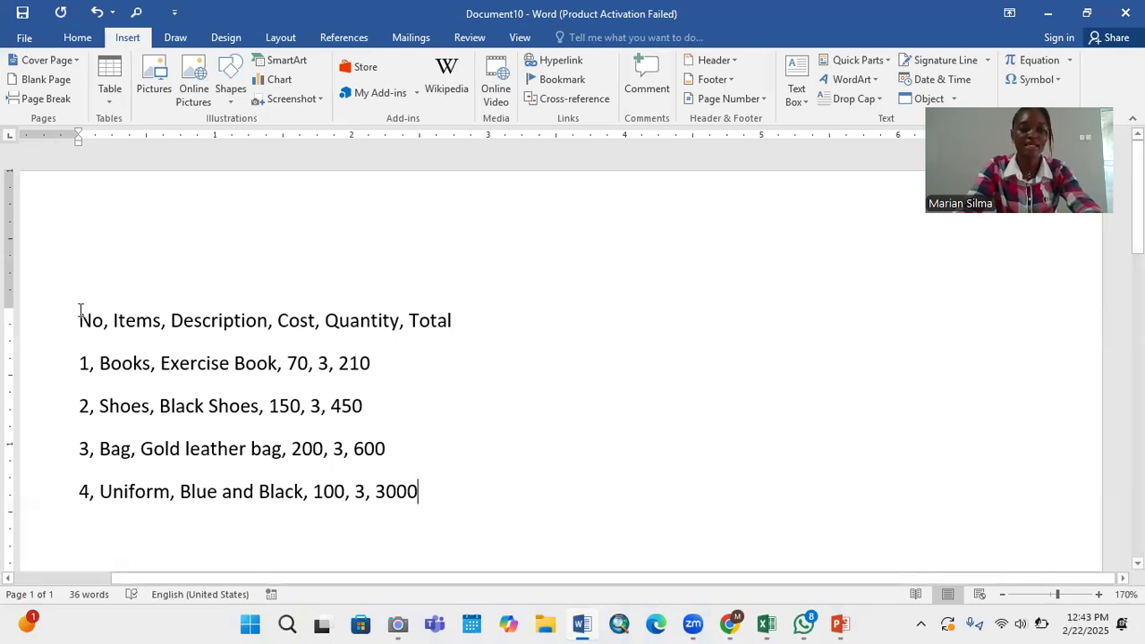
Step: Correct the total at the end of the uniform row to 300
drag(79, 320, 434, 492)
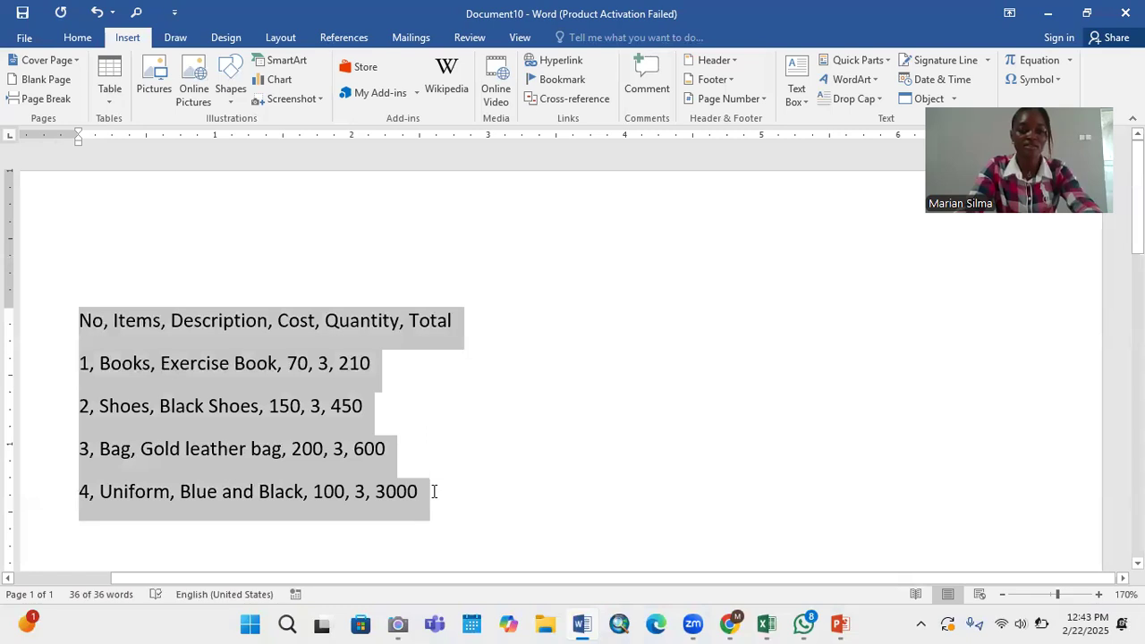
click(434, 491)
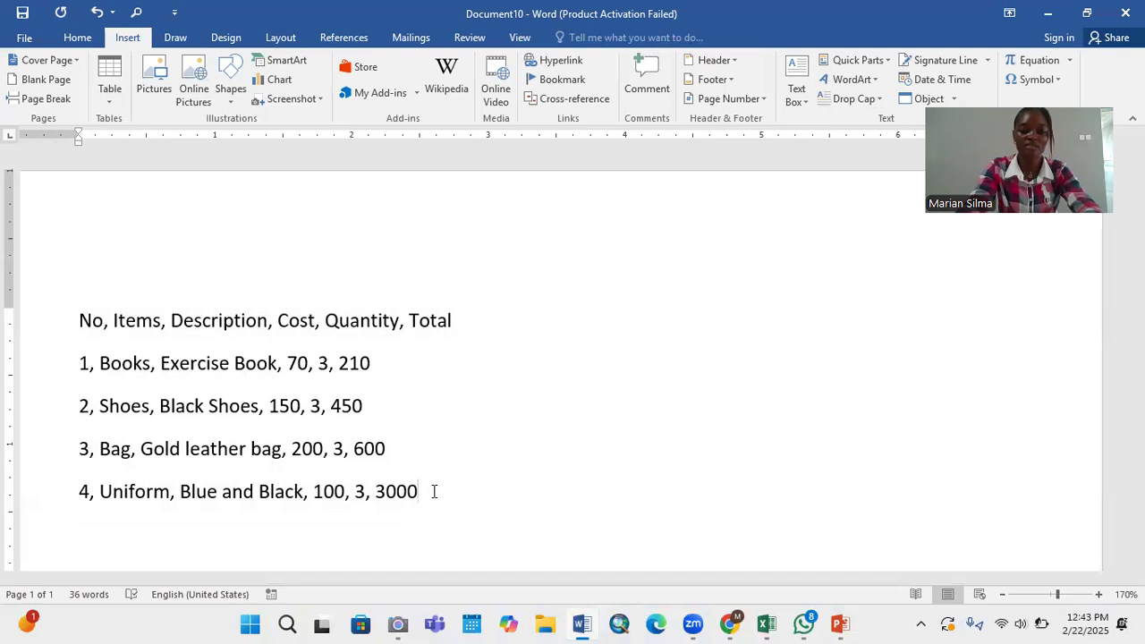
key(BackSpace)
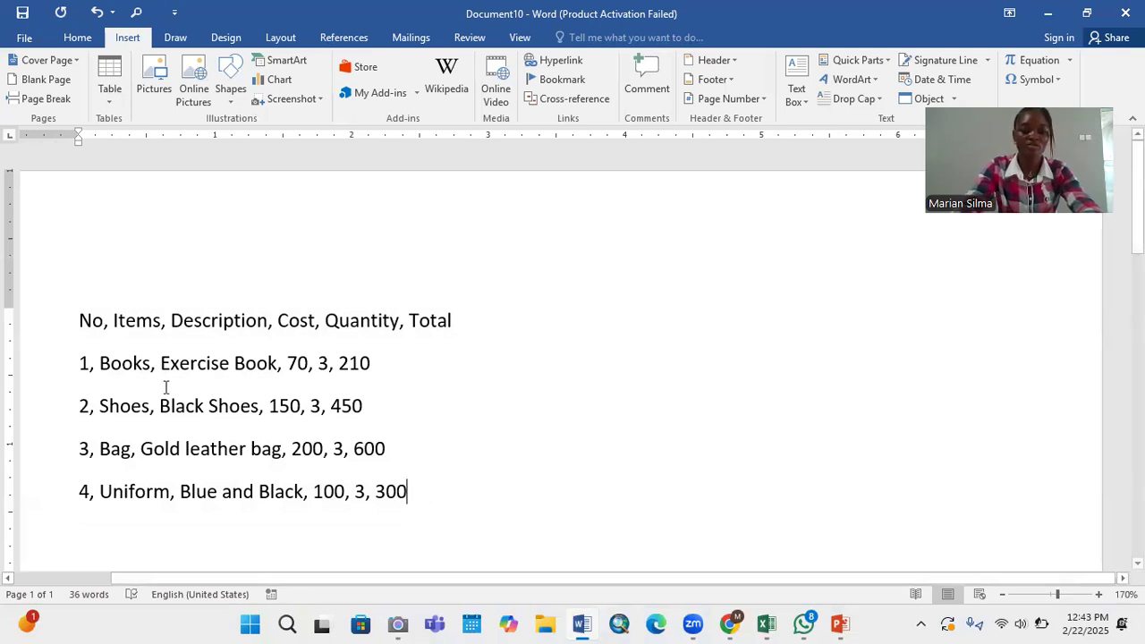
Step: Convert the heading line and the four item lines to a six-column table, separating the text at commas
drag(76, 319, 414, 501)
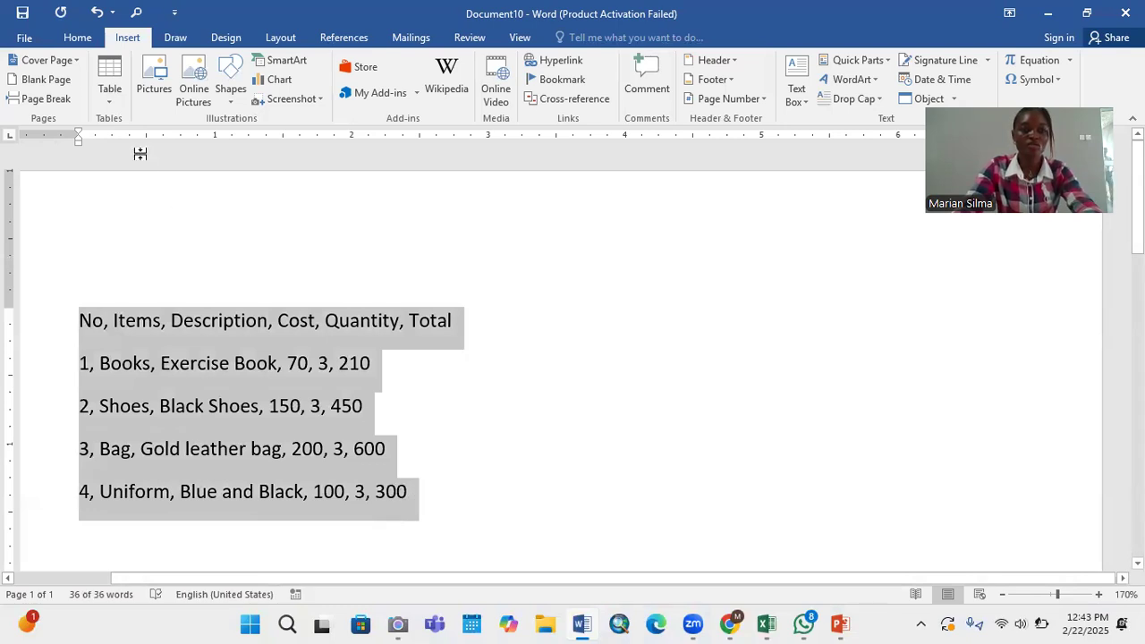
click(108, 93)
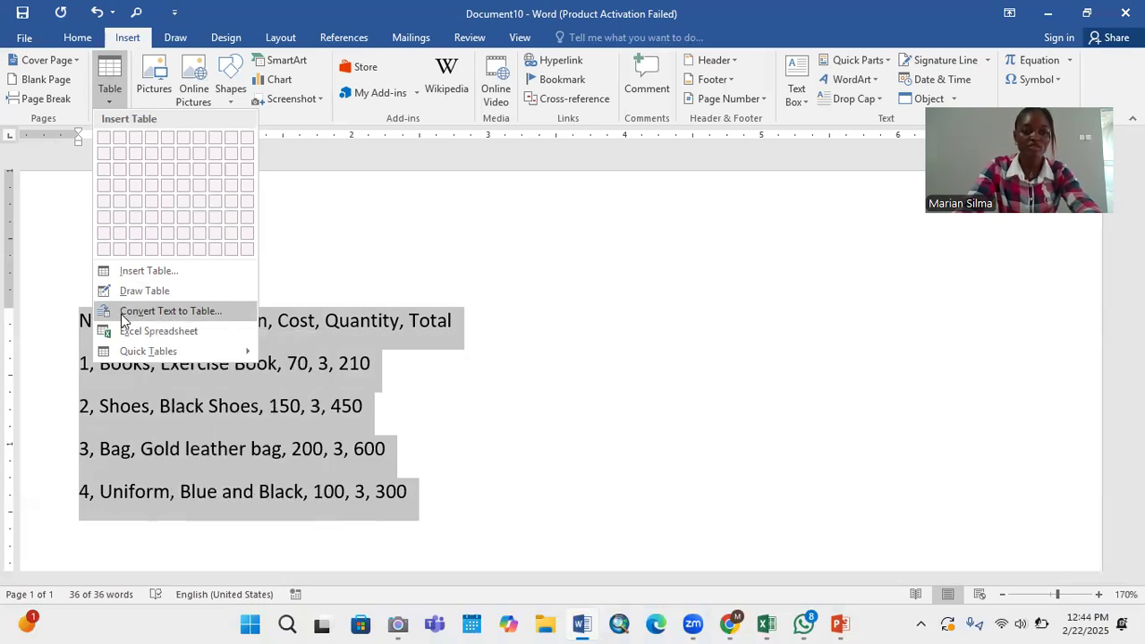
click(123, 313)
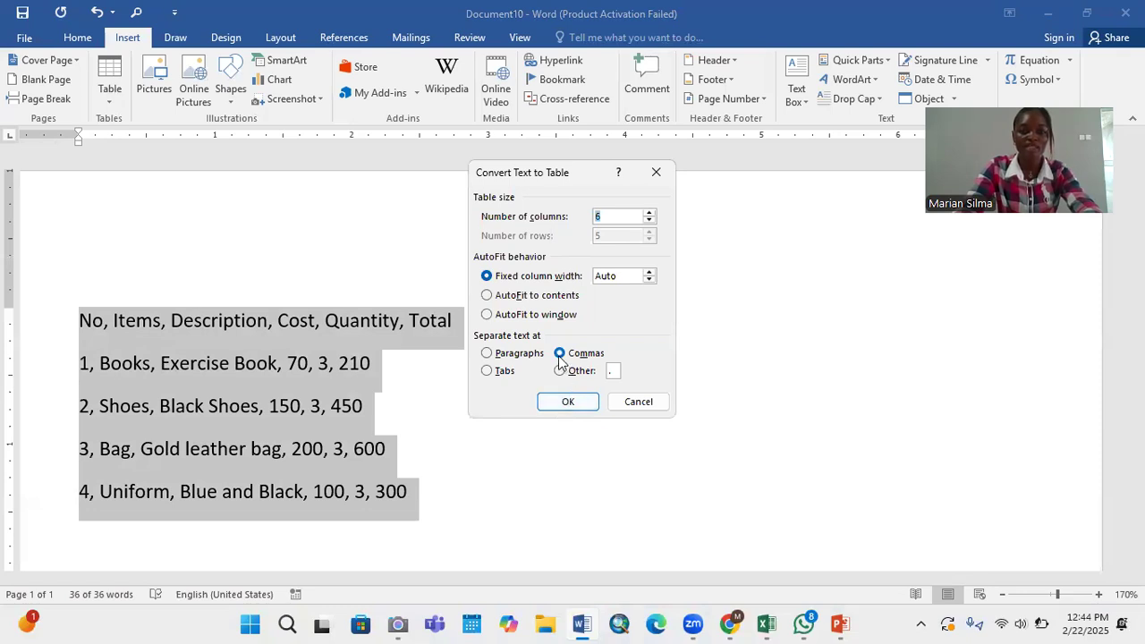
click(570, 401)
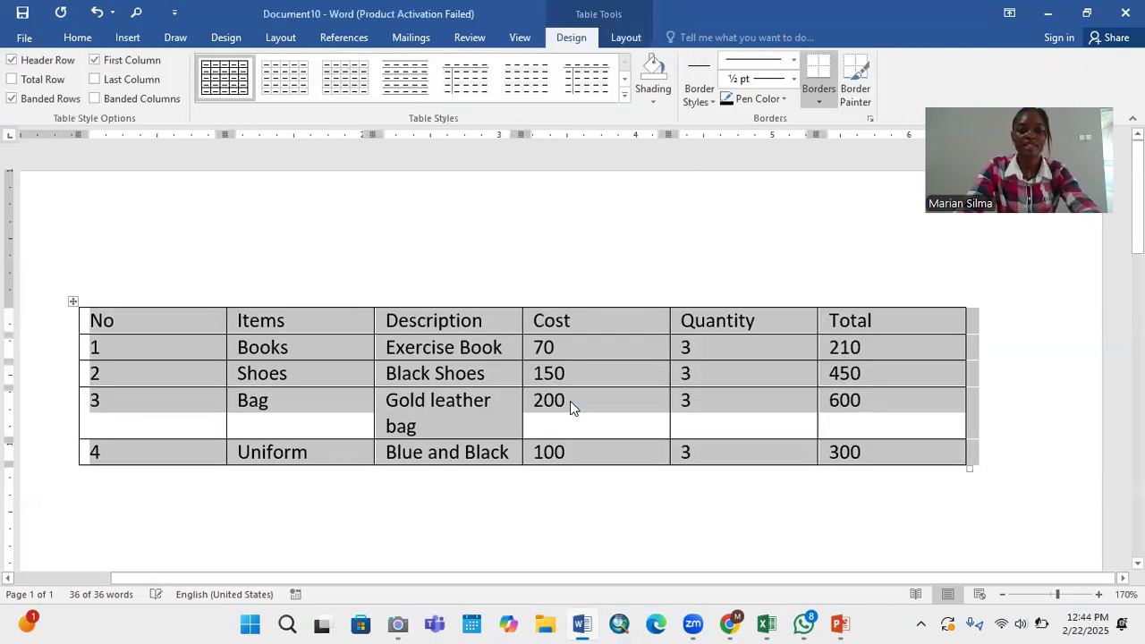
click(402, 506)
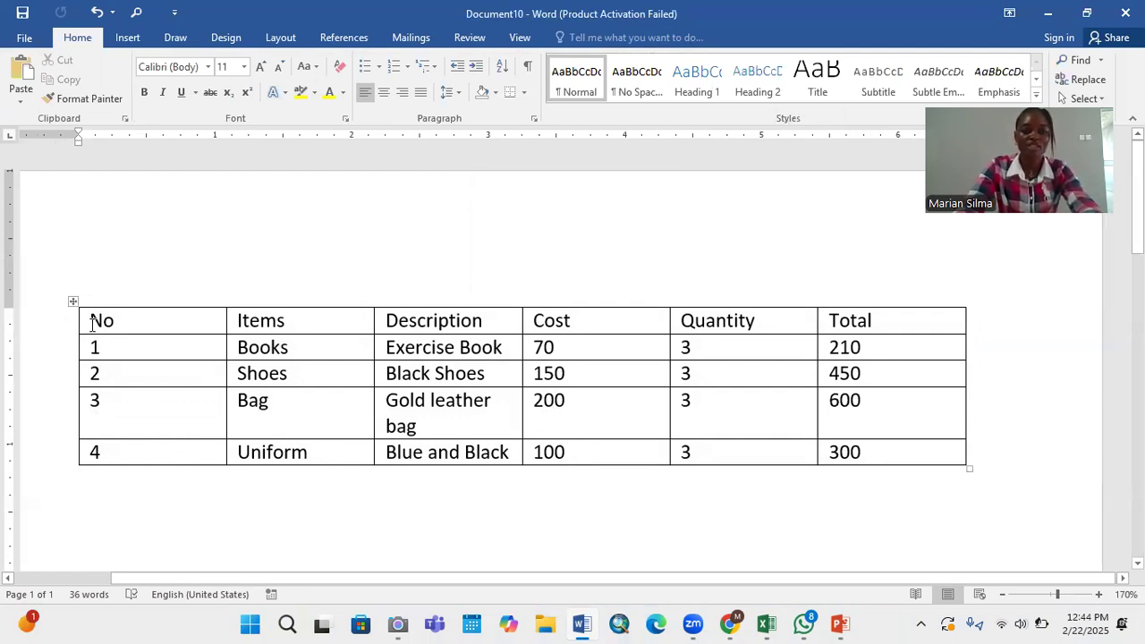
Step: Make the table's heading row bold and set its font size to 12
drag(92, 323, 863, 328)
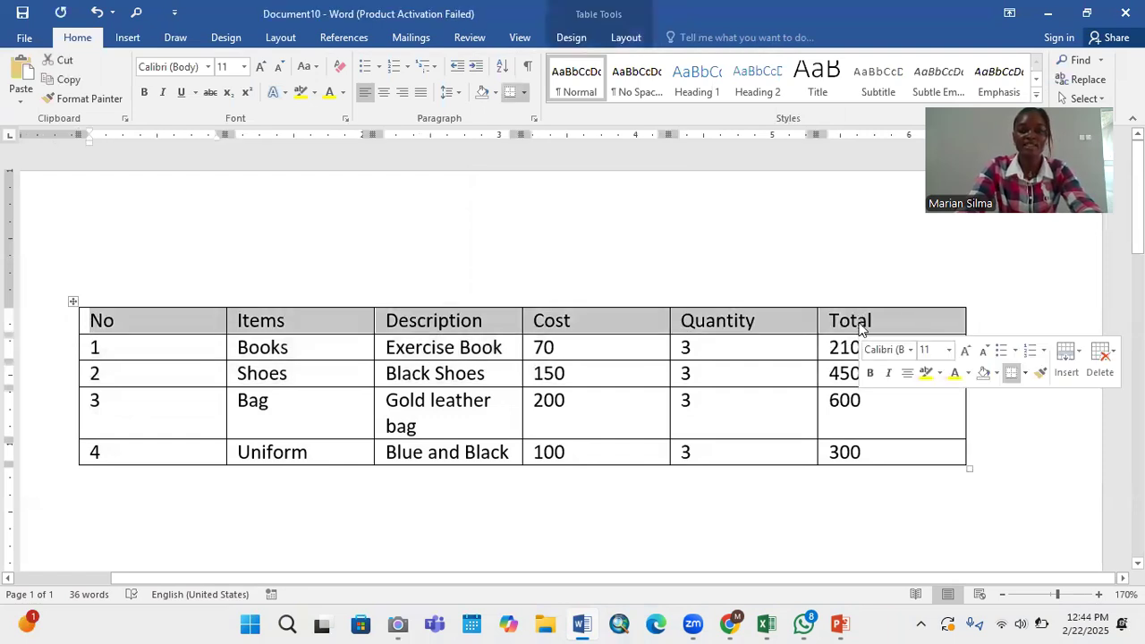
click(870, 374)
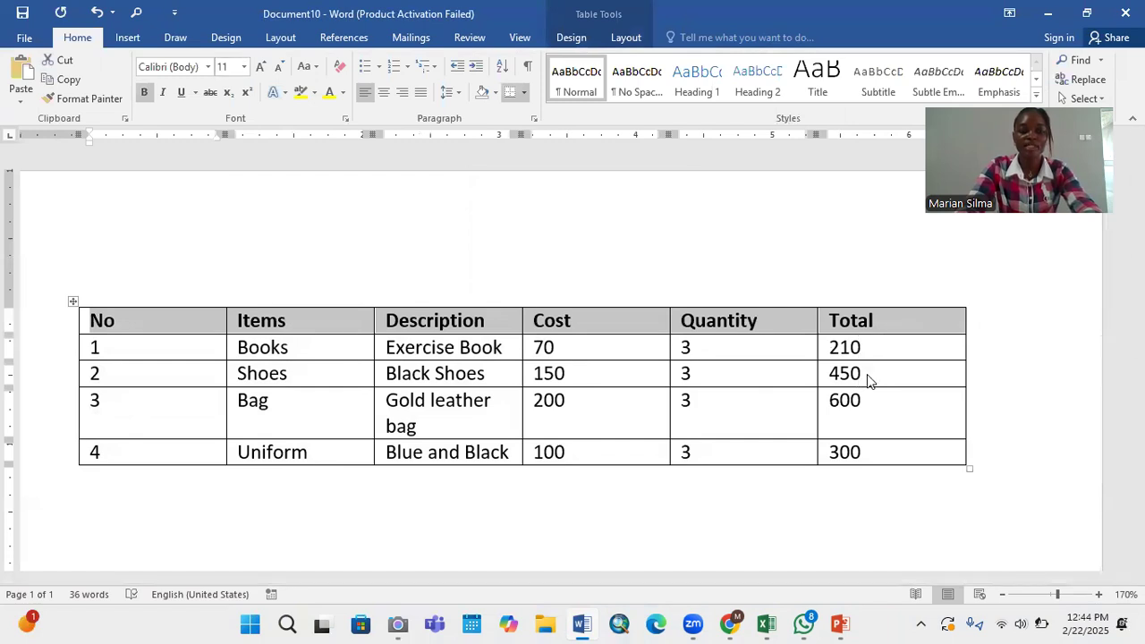
key(ctrl+shift+period)
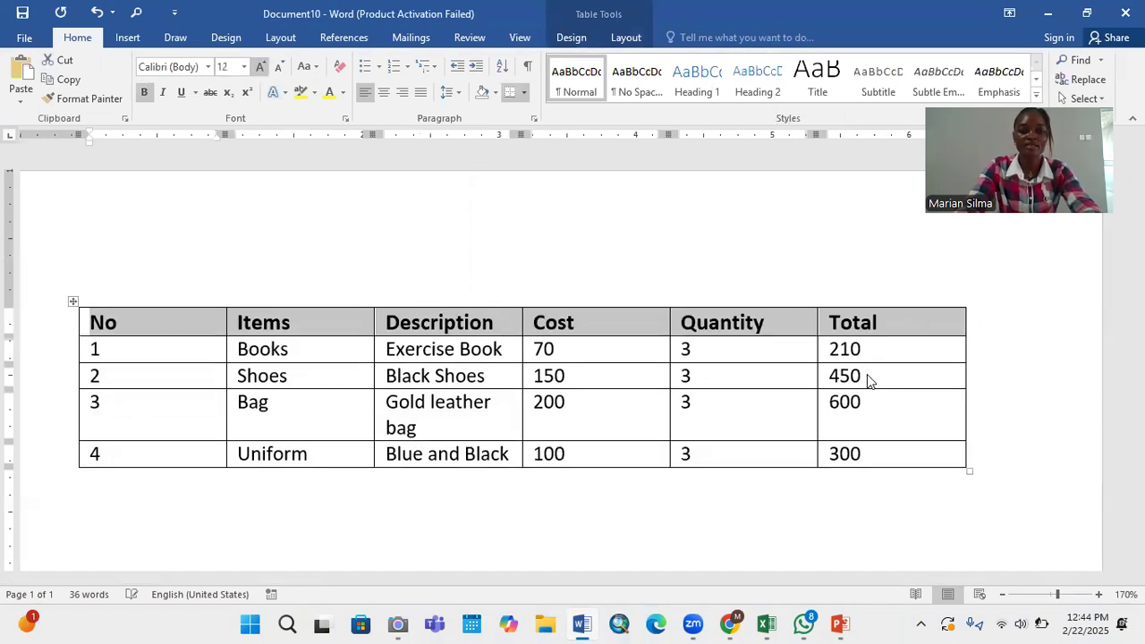
click(416, 225)
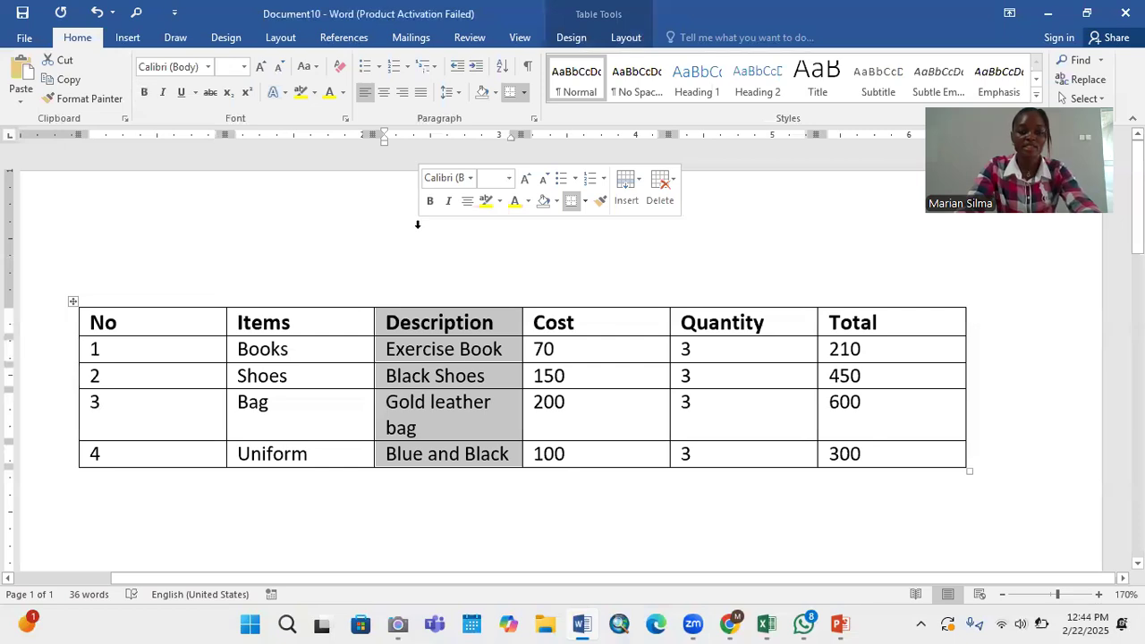
click(334, 493)
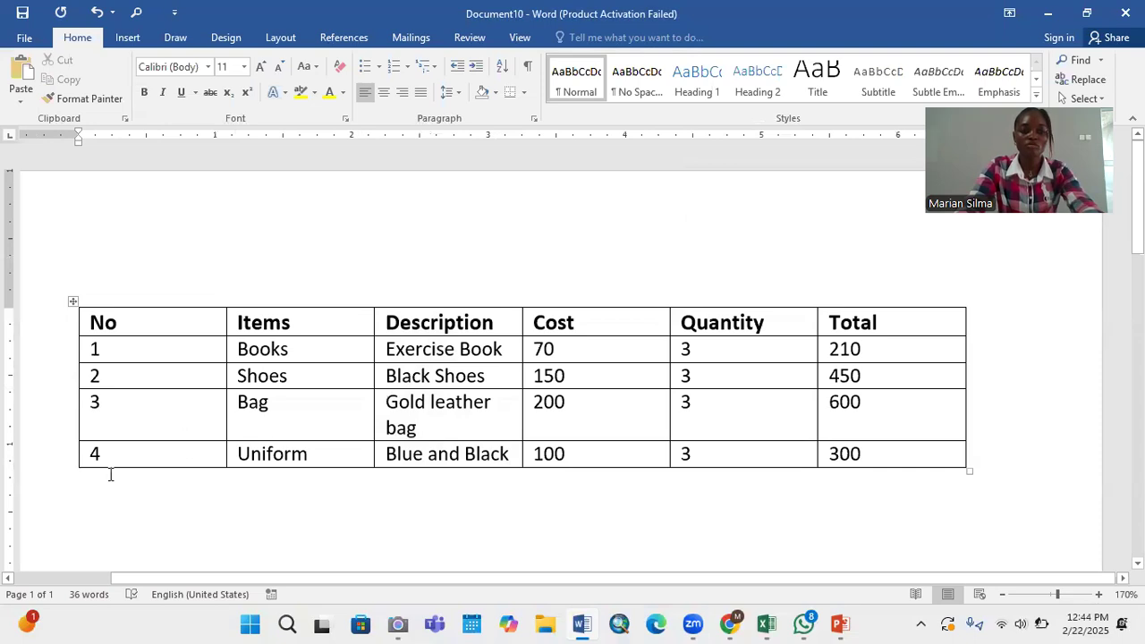
Step: Insert a row above the heading row and merge its cells into a single cell
click(116, 324)
right_click(117, 324)
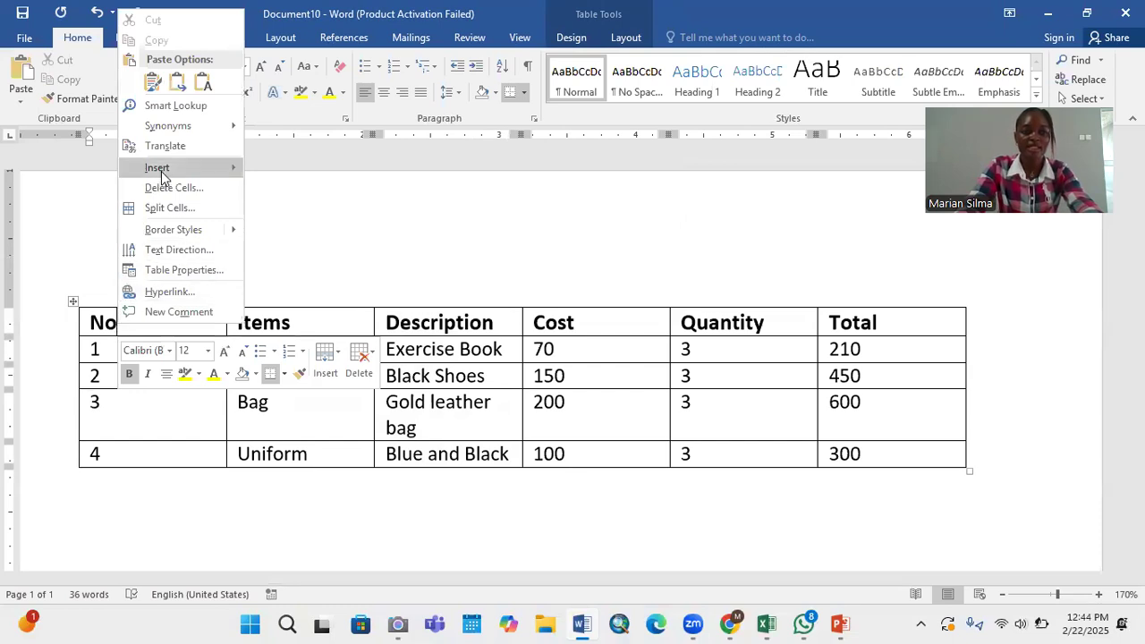
mouse_move(162, 175)
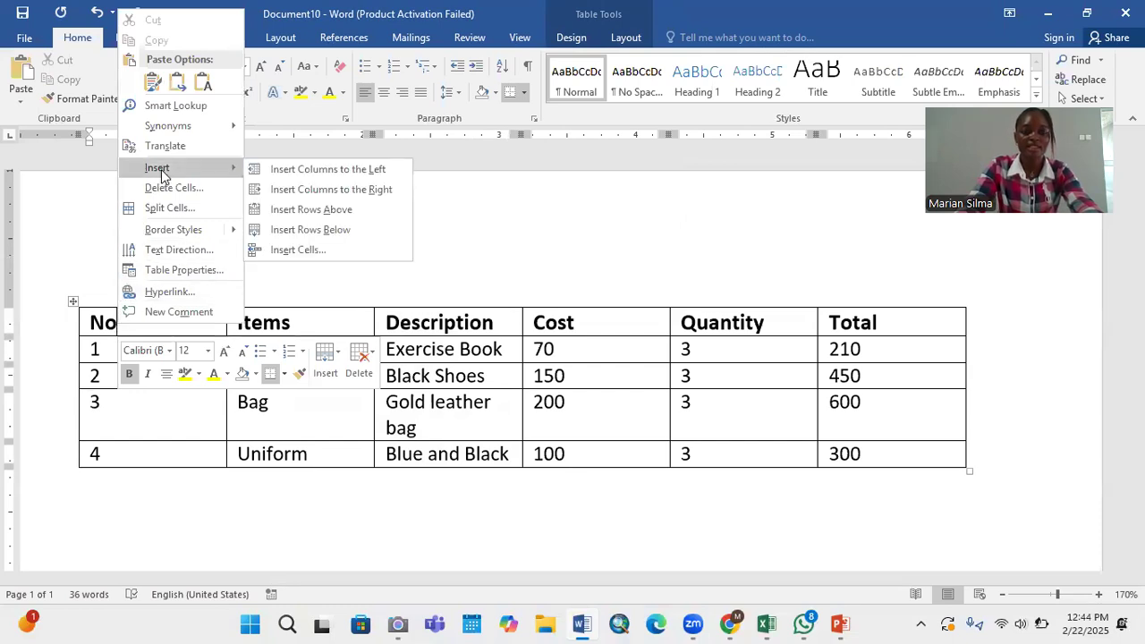
click(306, 211)
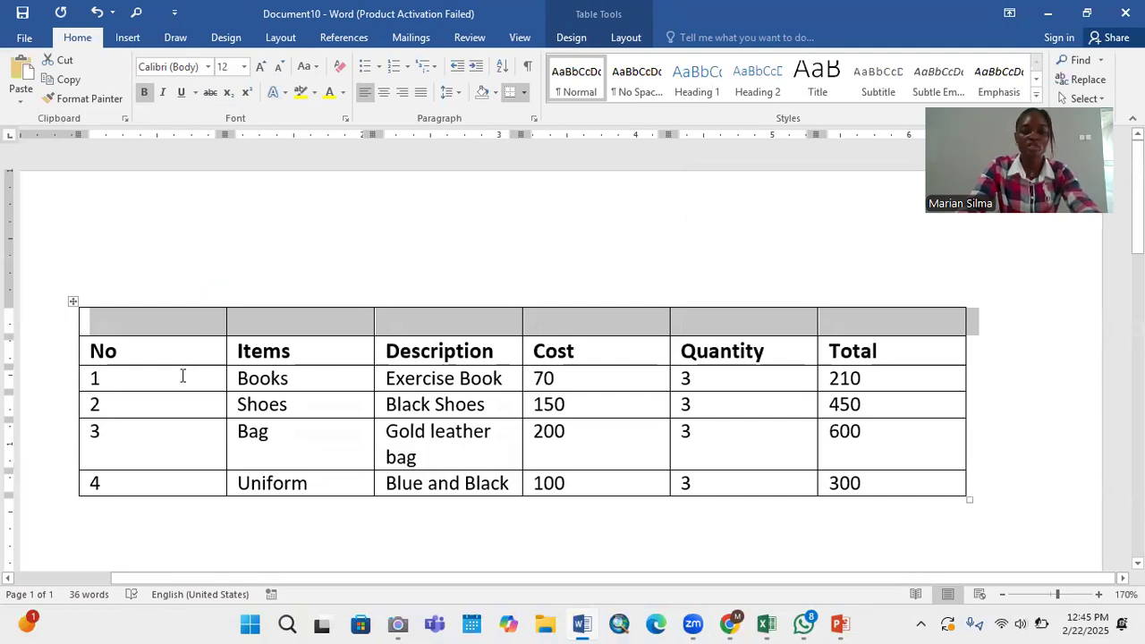
right_click(263, 324)
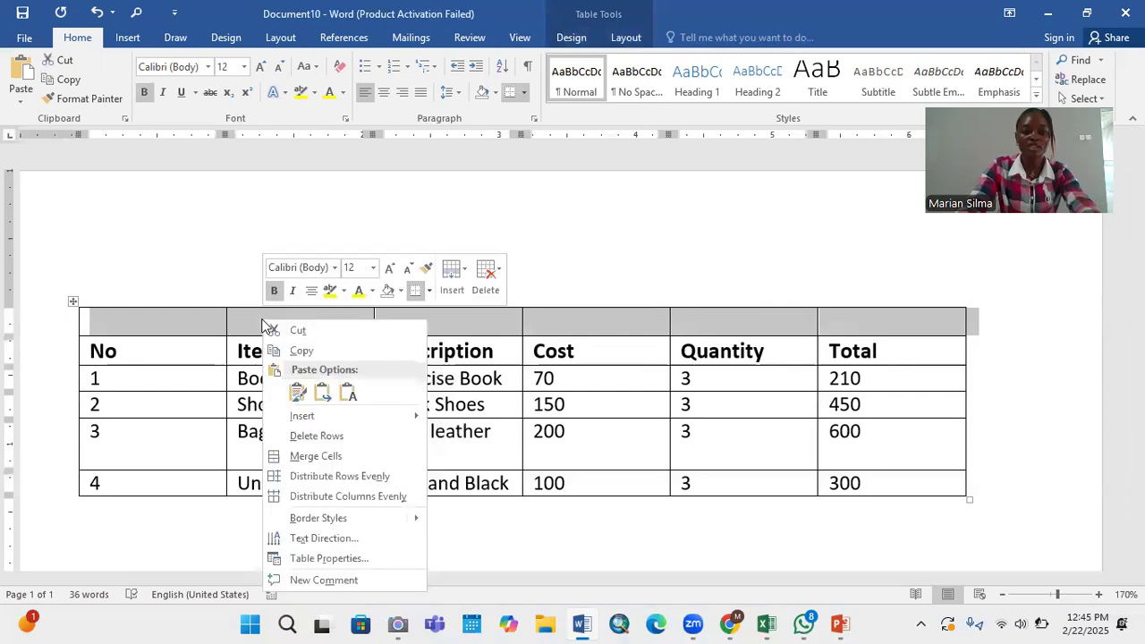
click(319, 457)
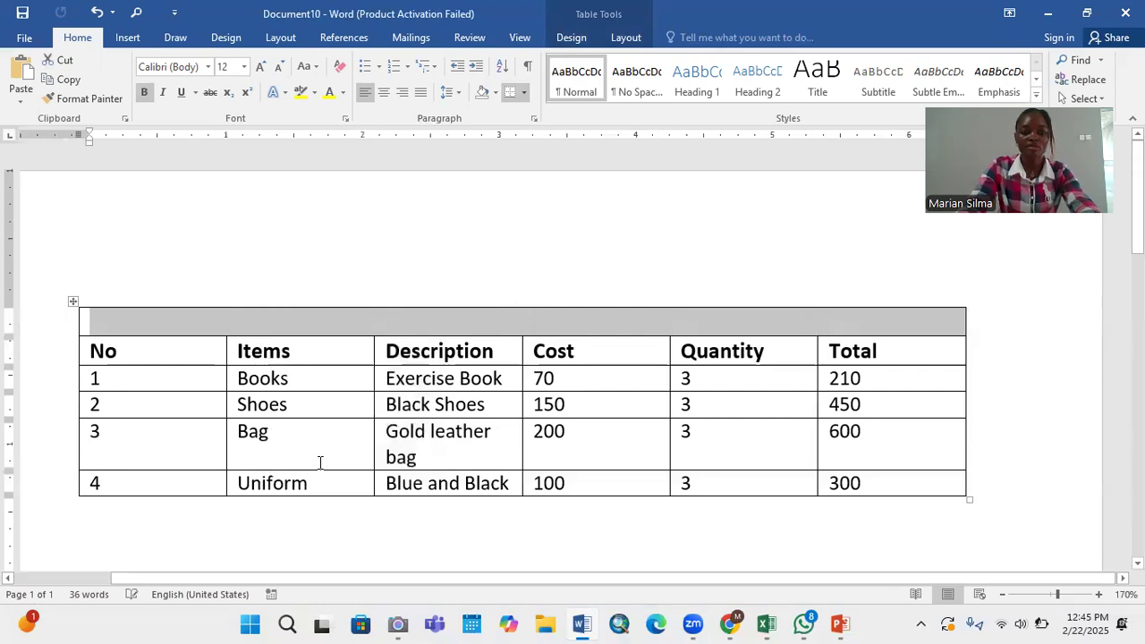
click(345, 532)
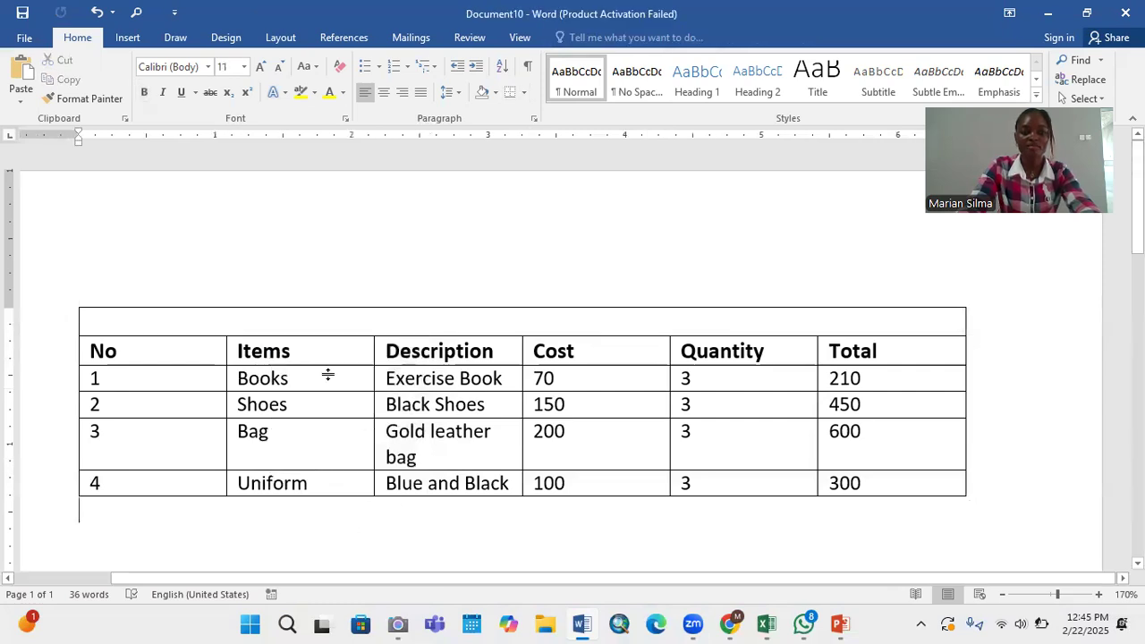
Step: Write the title "List of Items to be bought for my Children" in the merged top row
click(349, 325)
text(List of Items to be )
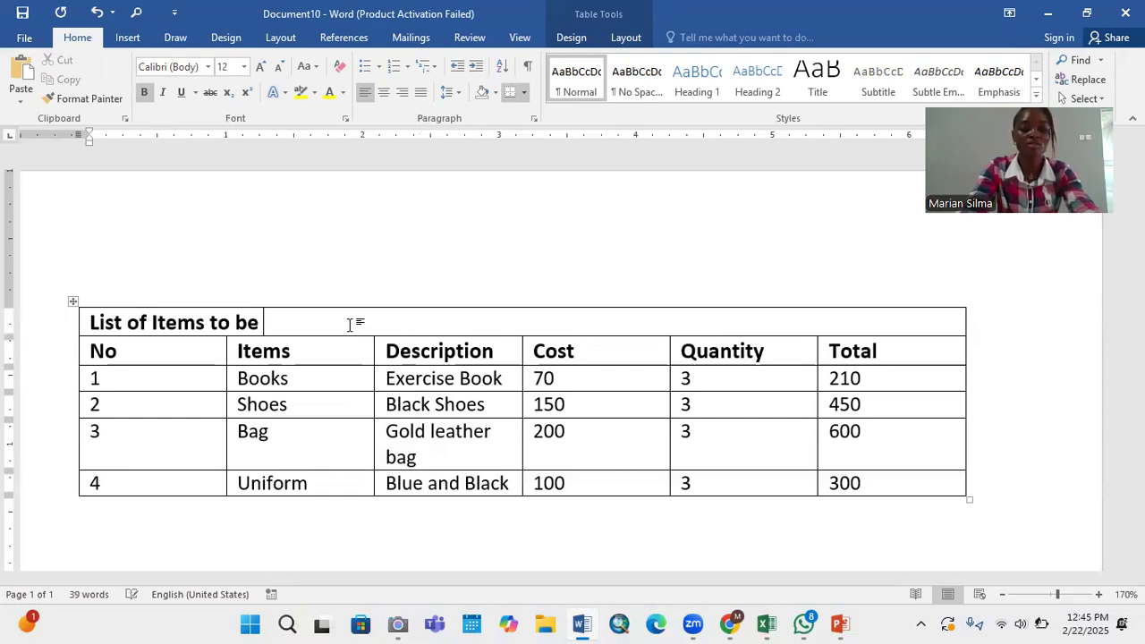
text(bought )
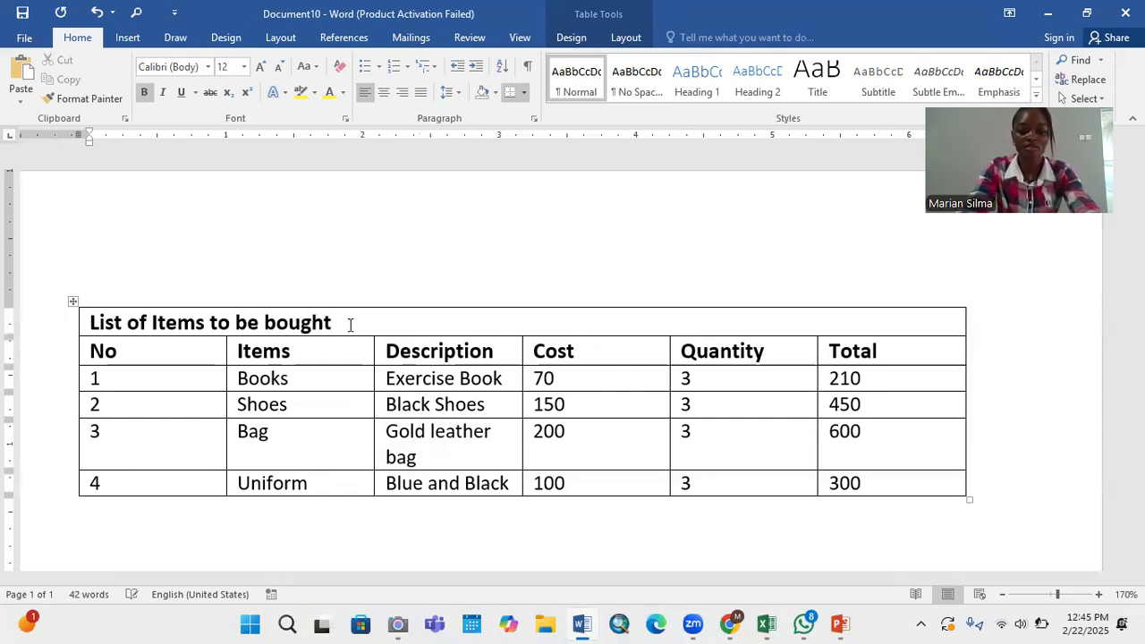
text(for my C)
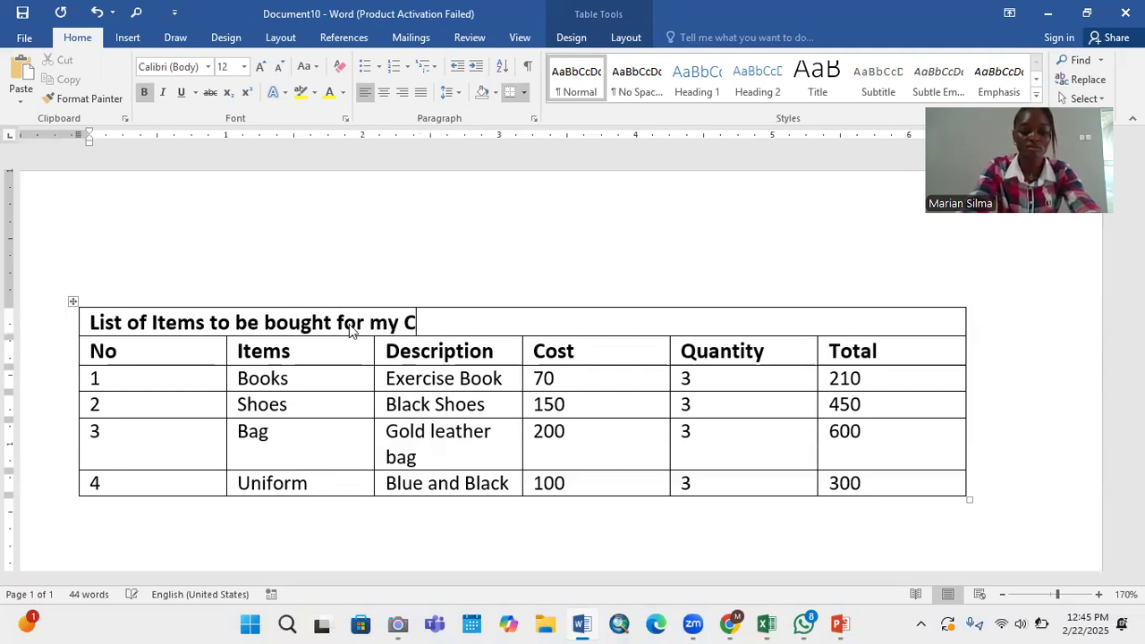
text(hil)
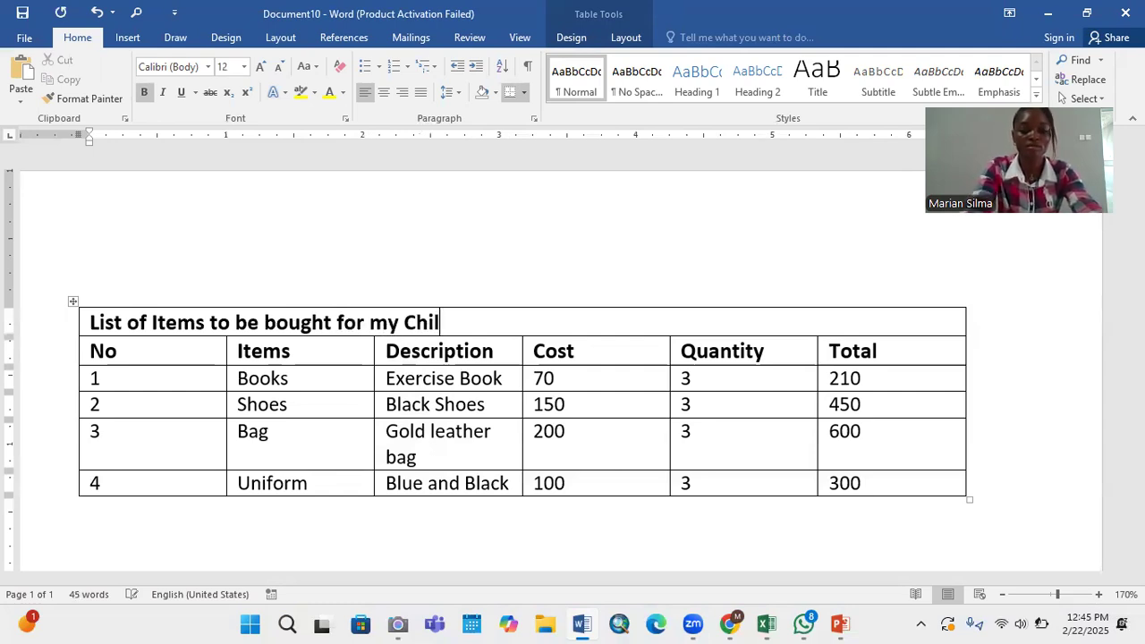
text(dren)
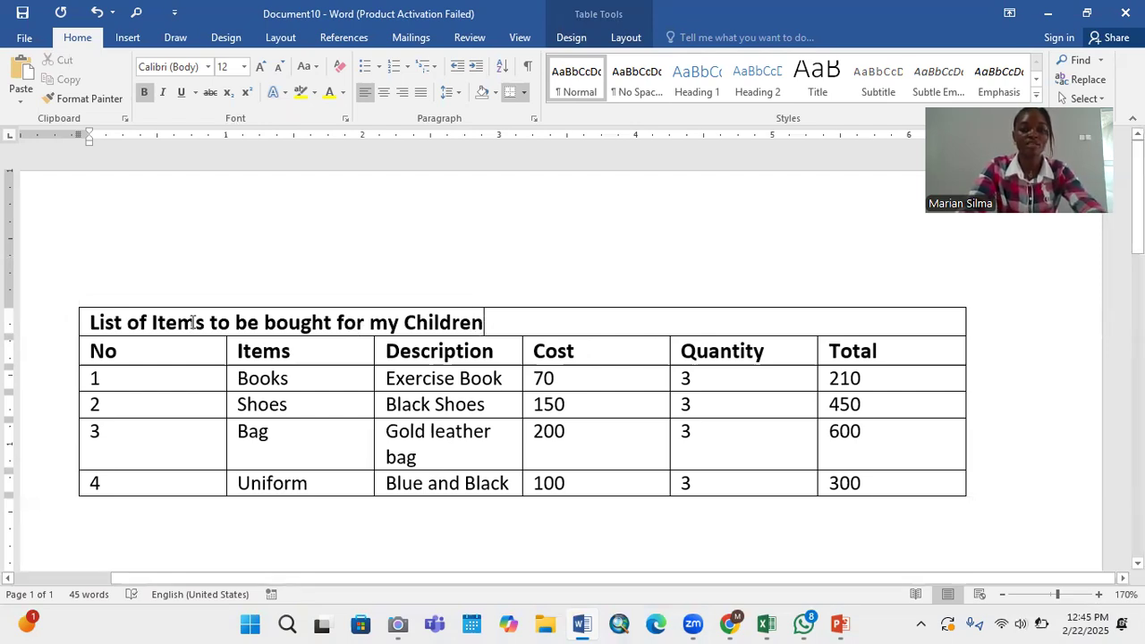
Step: Center the table title and set its font size to 14
triple_click(109, 325)
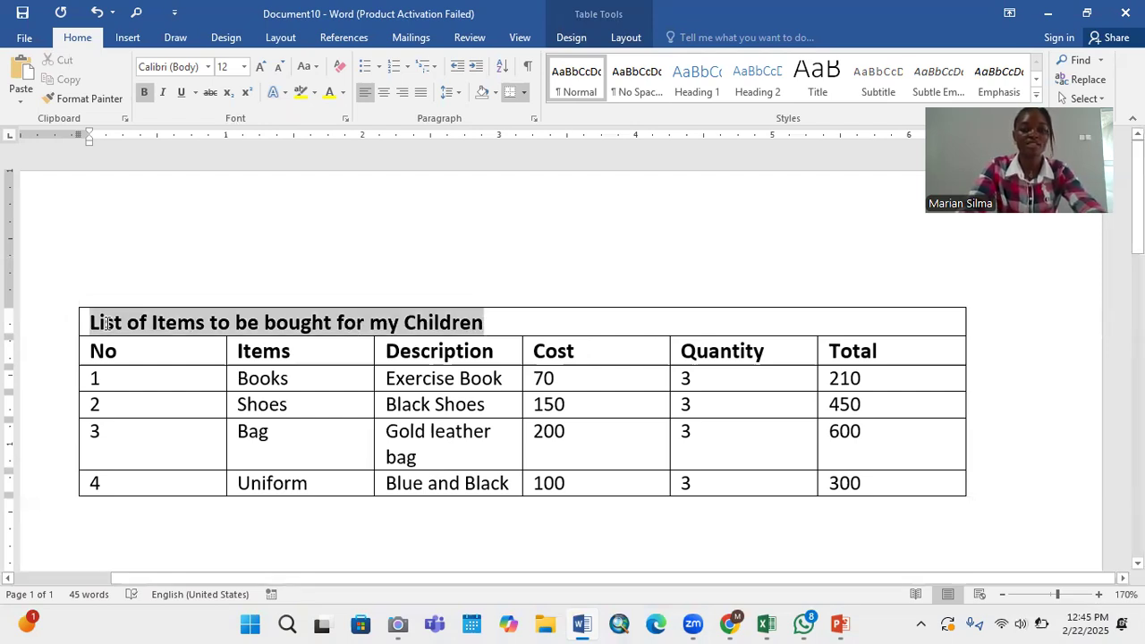
click(383, 93)
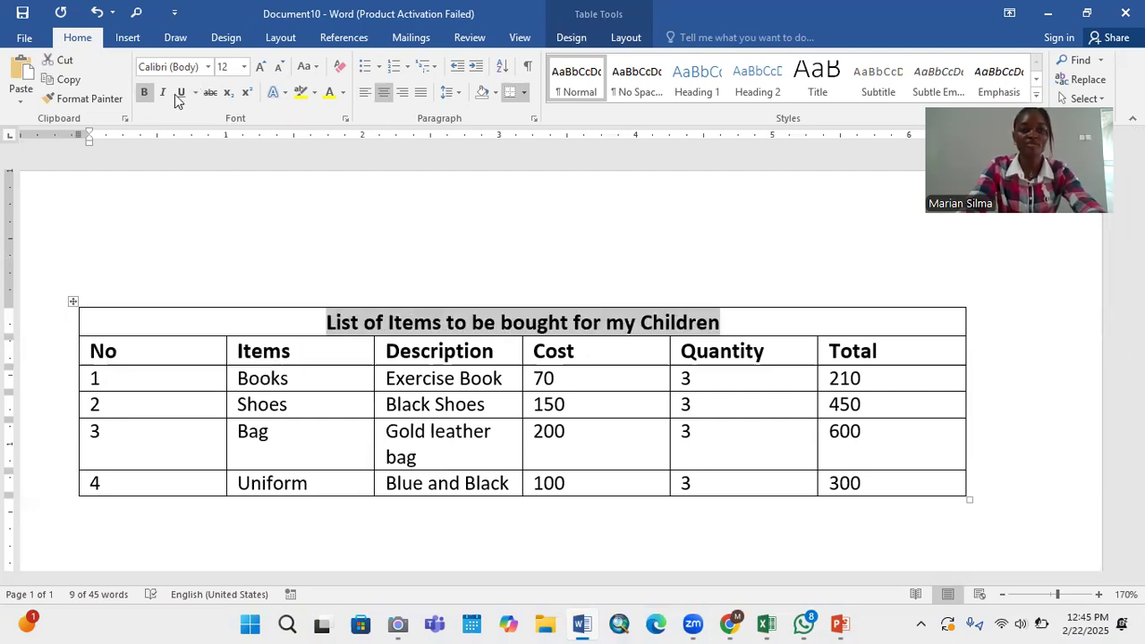
key(ctrl+shift+period)
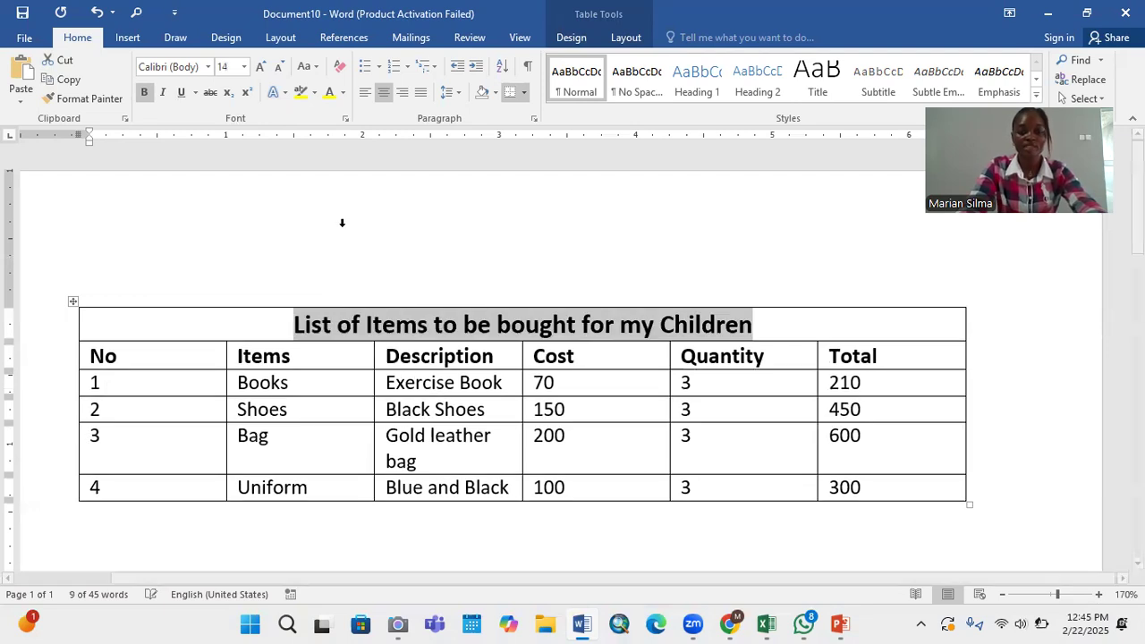
drag(367, 256, 404, 479)
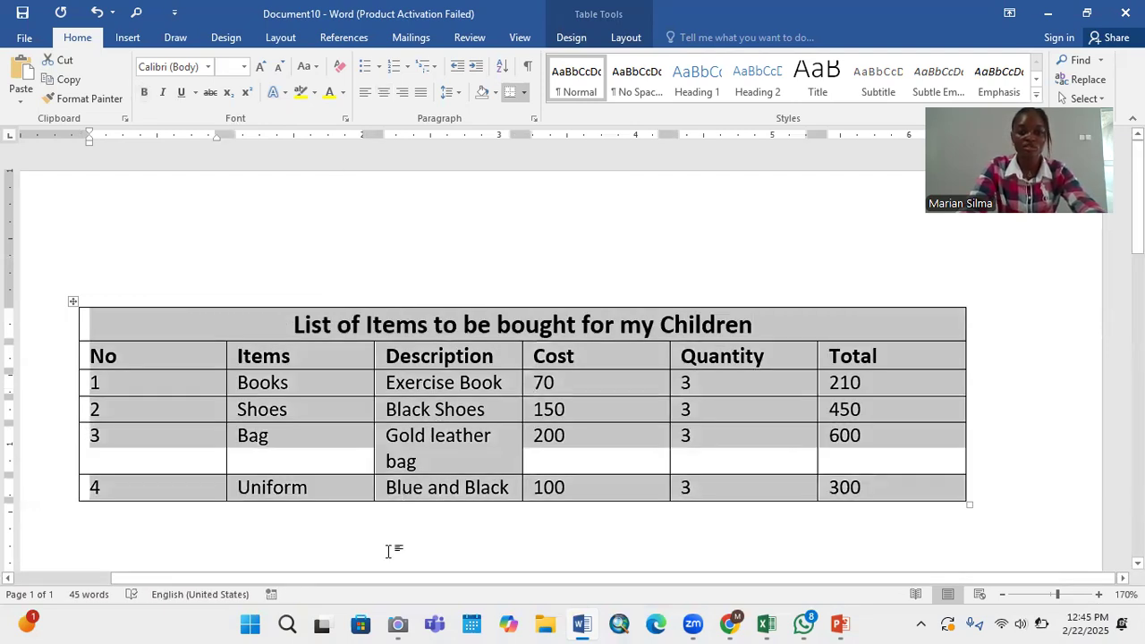
key(Down)
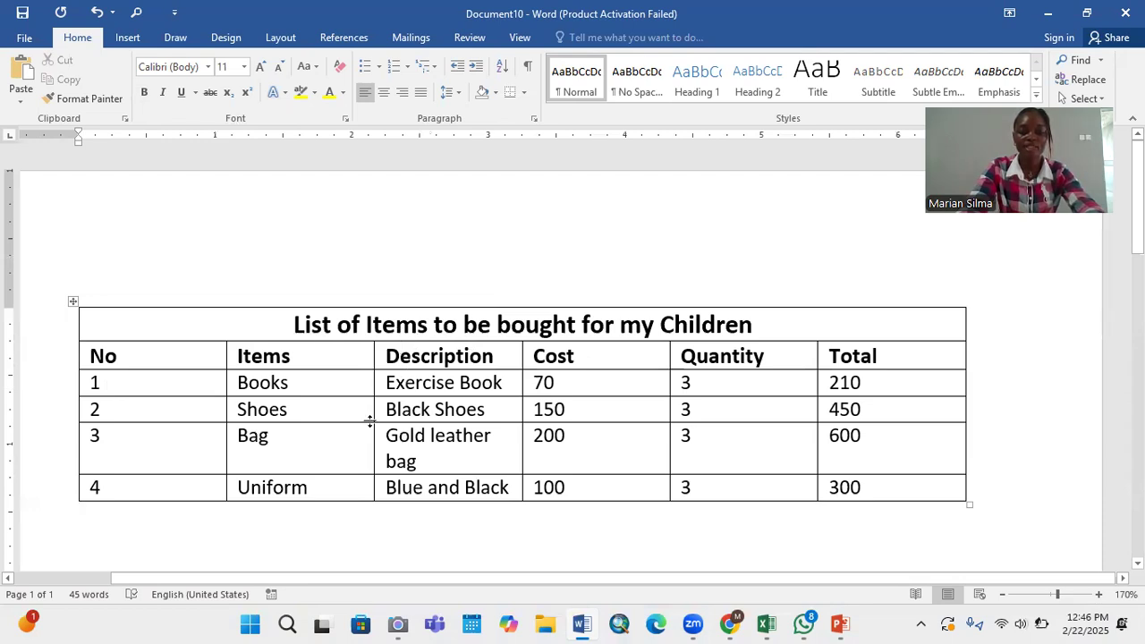
Step: Delete the entire row of item 3, Bag, from the table and undo the deletion
click(91, 449)
right_click(92, 447)
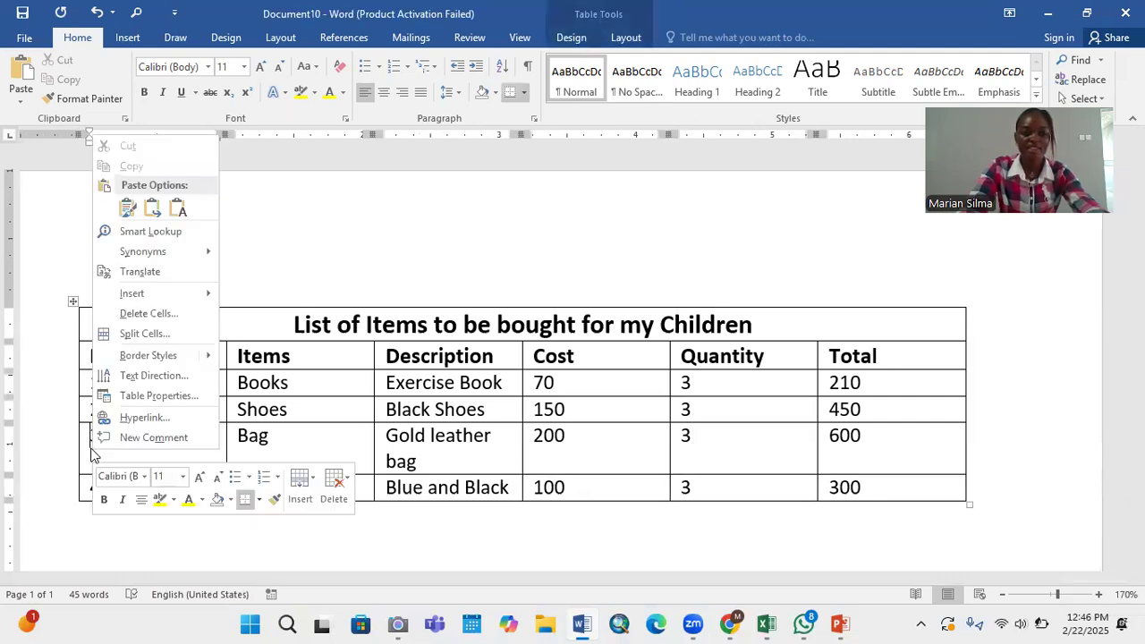
click(150, 314)
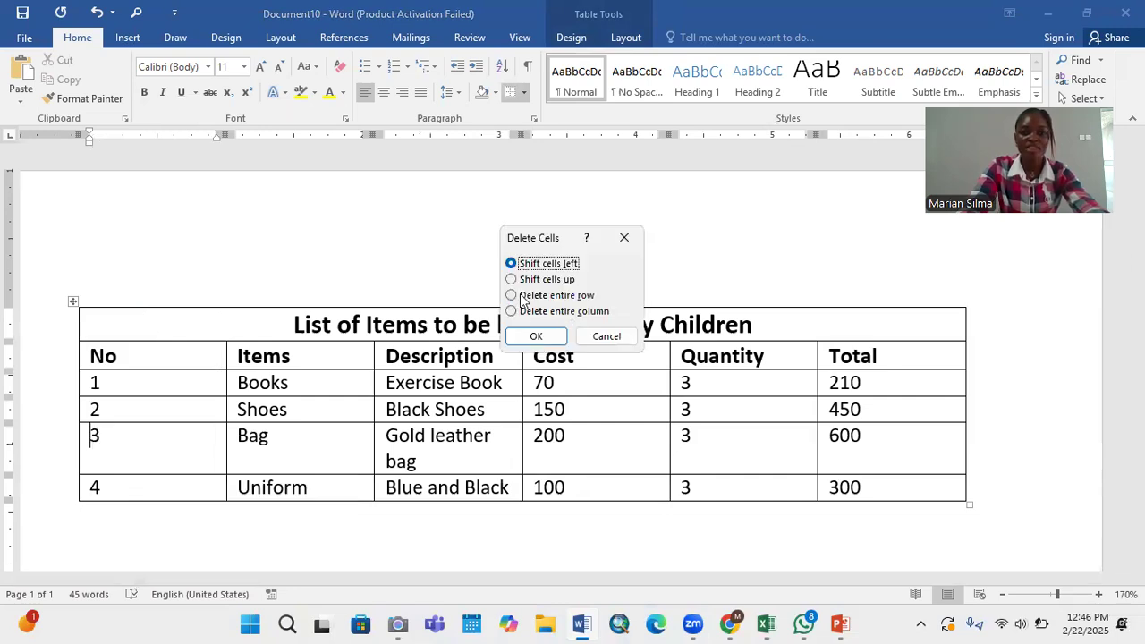
click(512, 298)
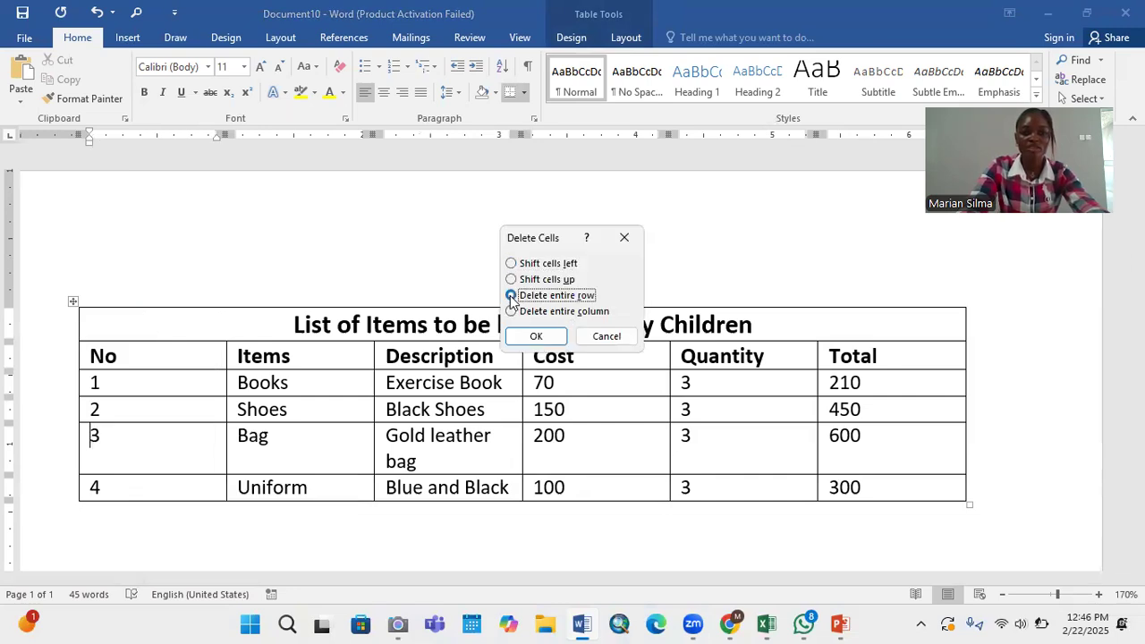
click(531, 337)
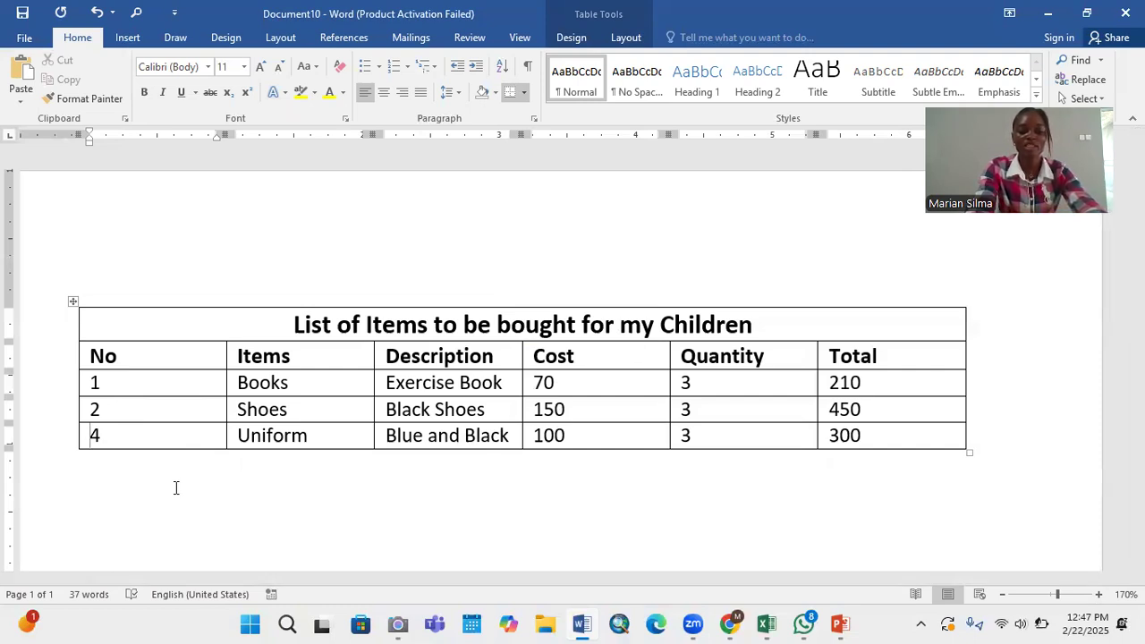
text(3	Bag	Gold leather bag	200	3	600)
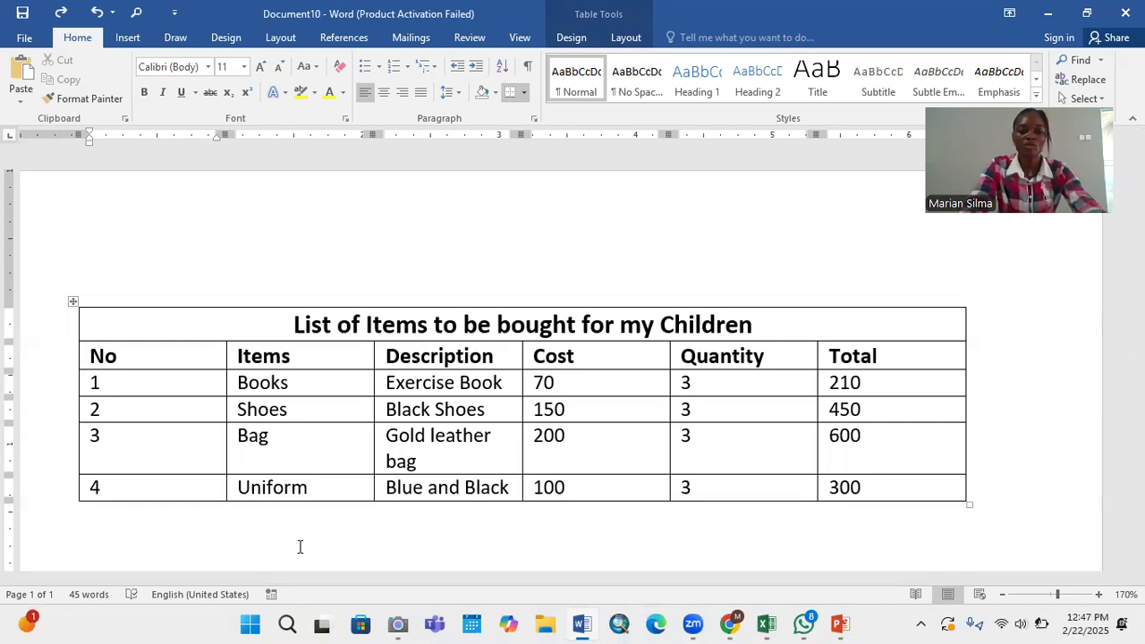
Step: Insert a row below the Uniform row and merge its cells into a single cell
click(892, 492)
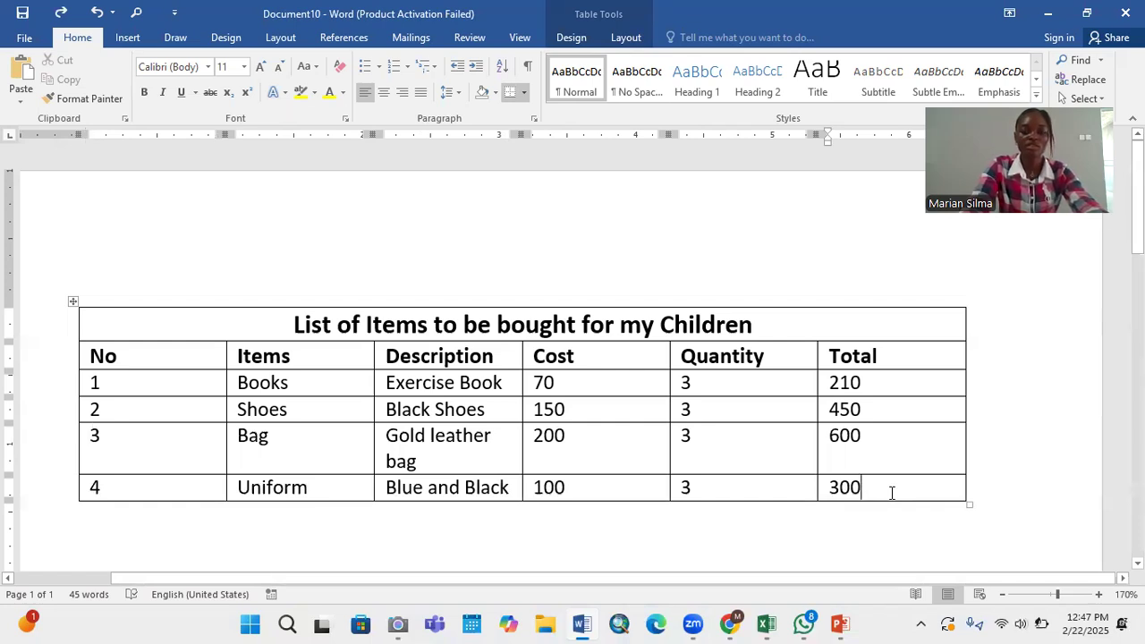
right_click(892, 493)
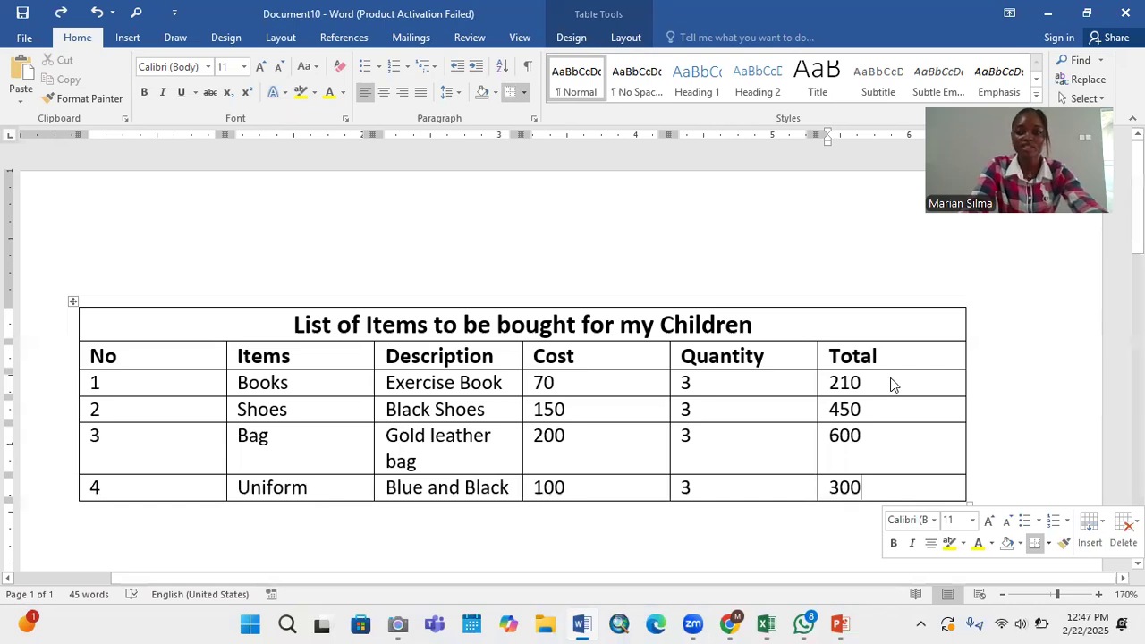
mouse_move(930, 337)
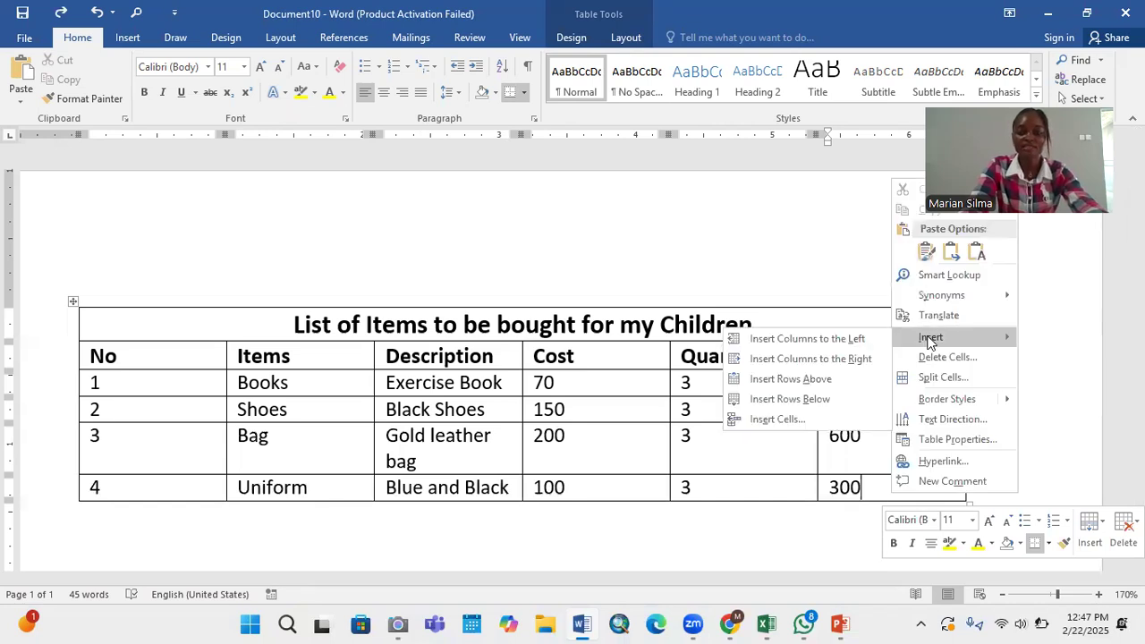
click(808, 404)
right_click(550, 513)
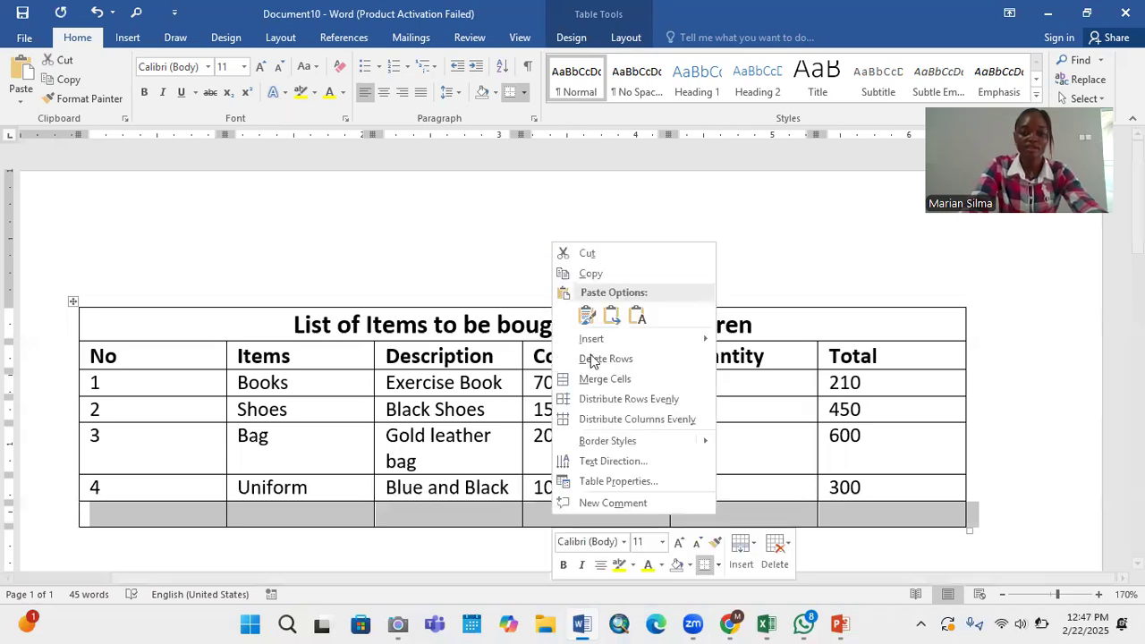
click(597, 380)
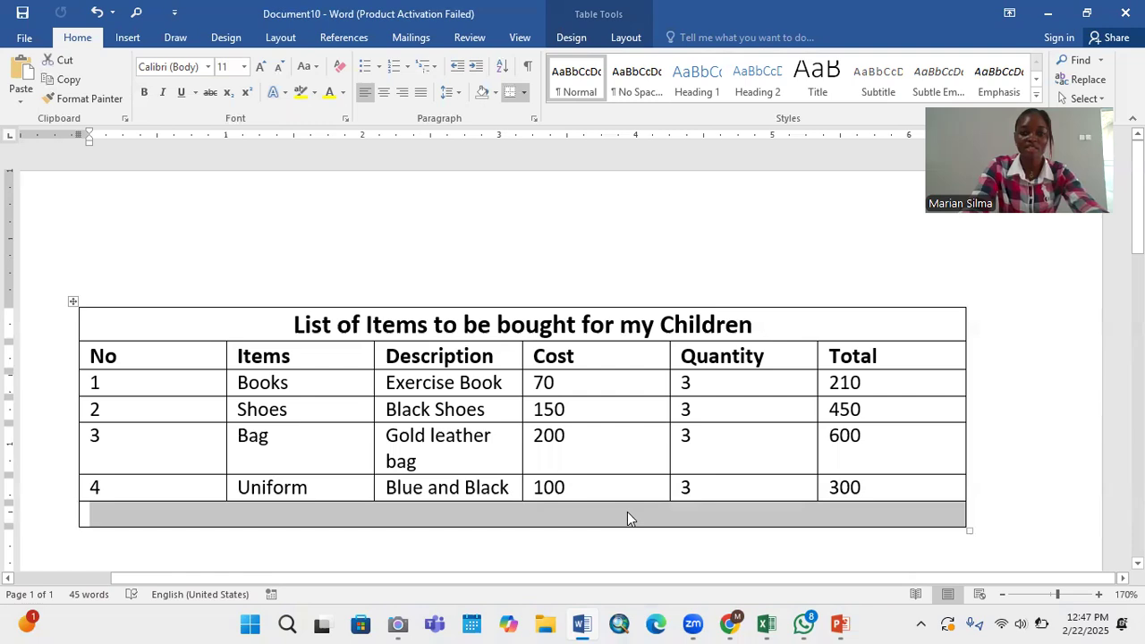
Step: Enter the grand total 1,360 in the merged last row of the table
click(627, 512)
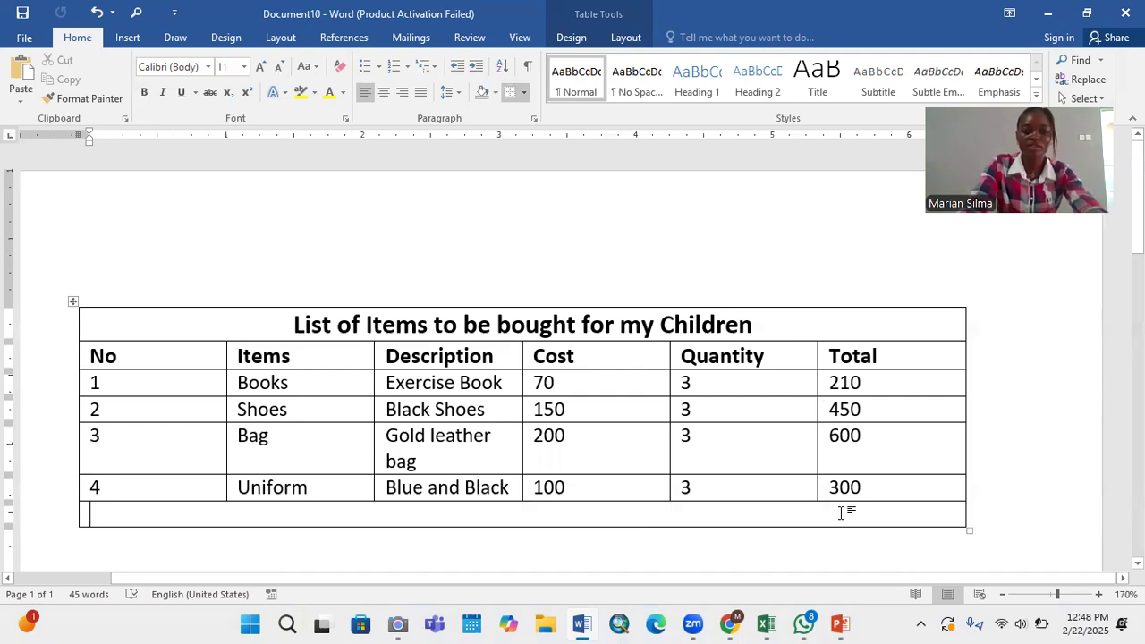
text(1)
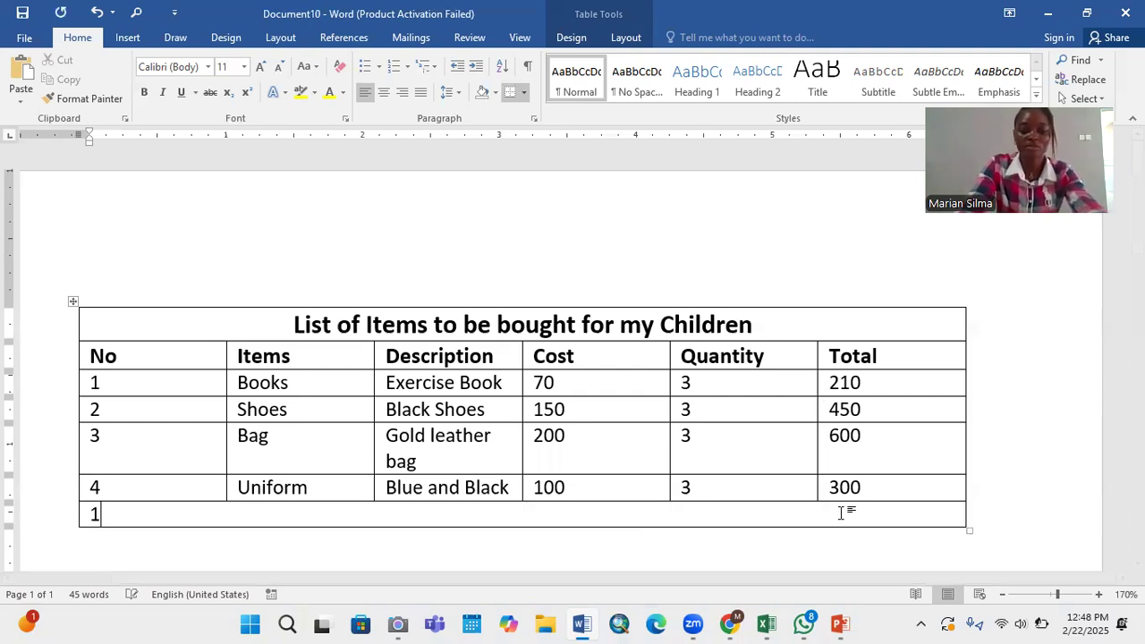
text(,360)
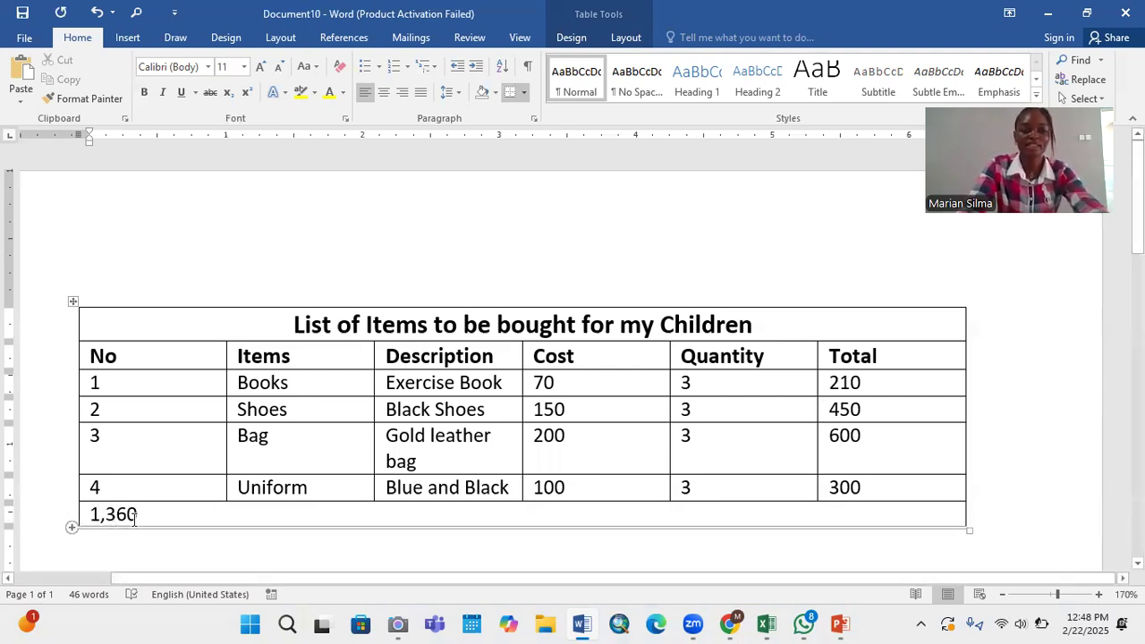
Step: Right-align the grand total in the last row, make it bold and increase its font size to 14
click(61, 521)
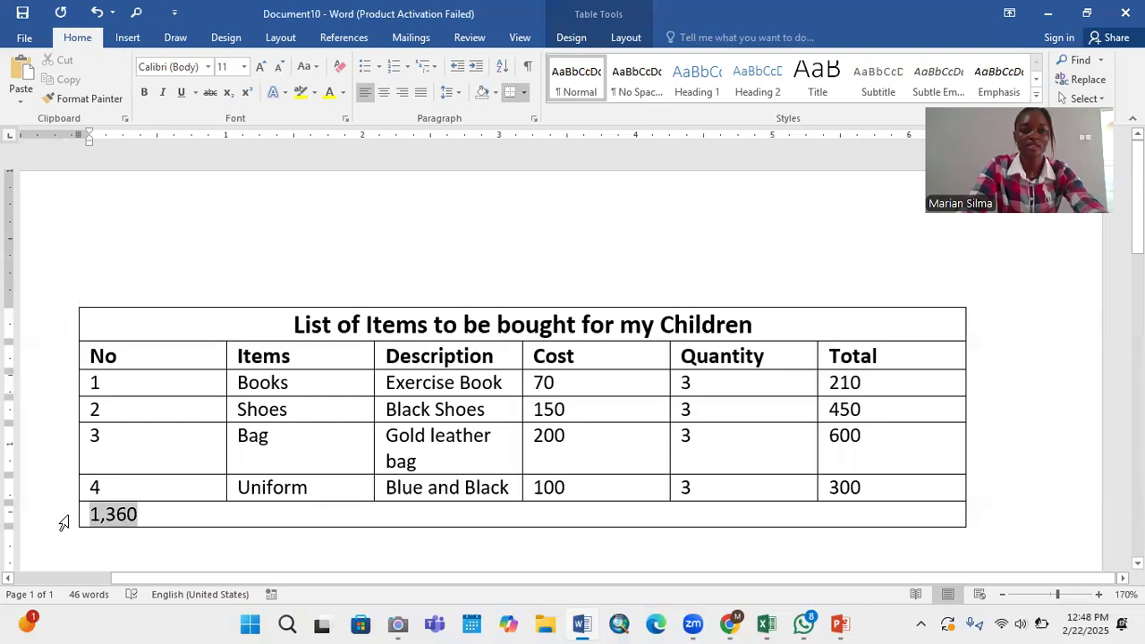
click(404, 97)
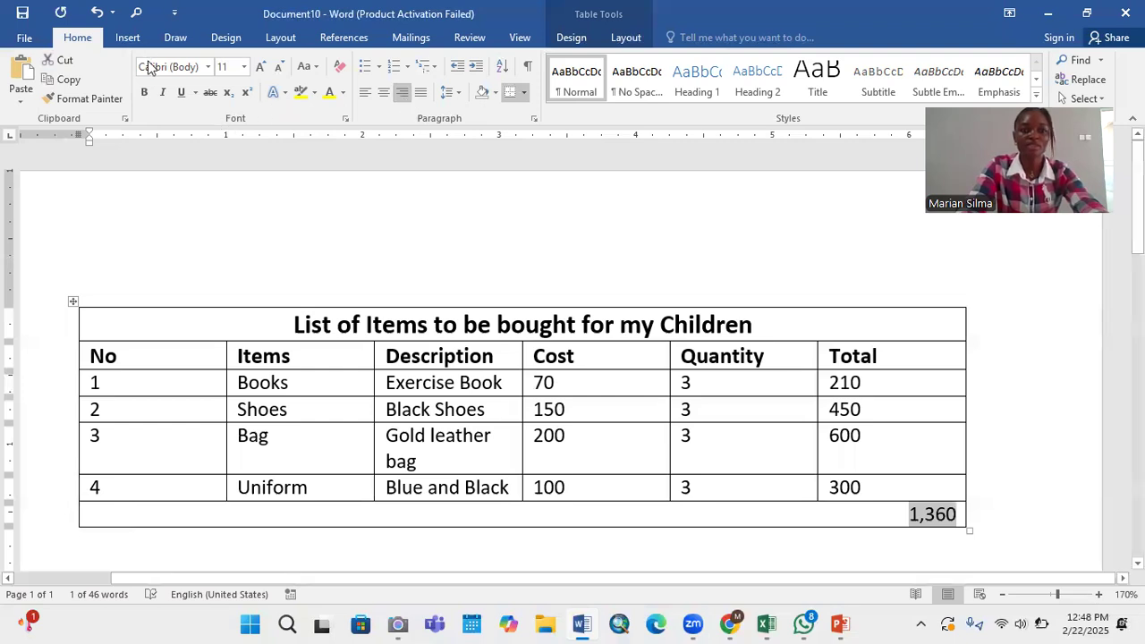
click(144, 93)
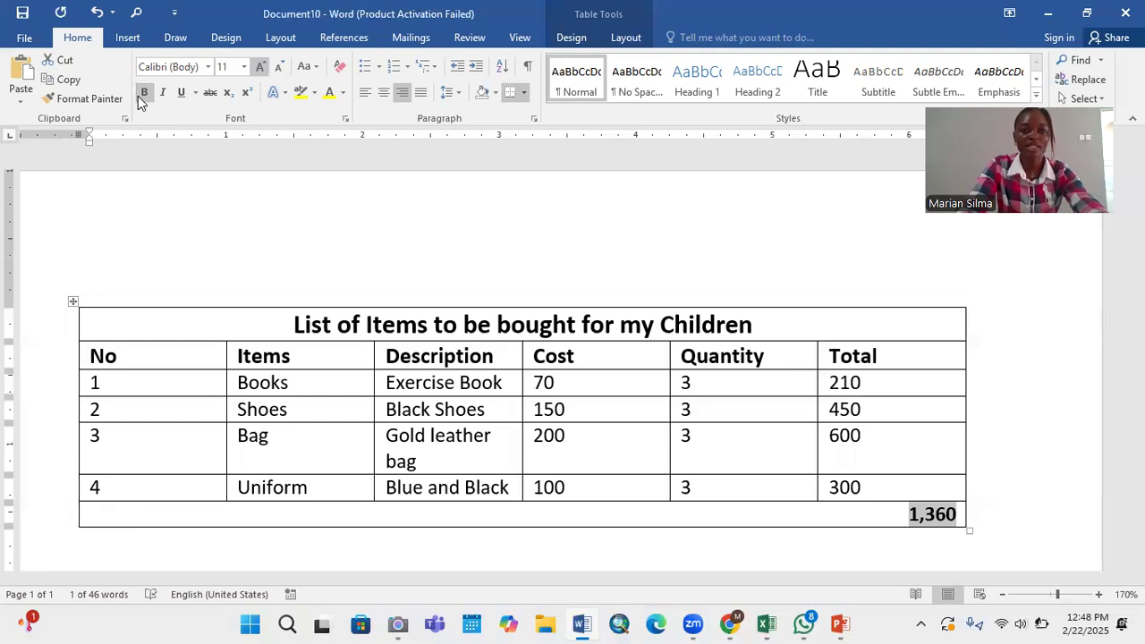
key(ctrl+shift+period)
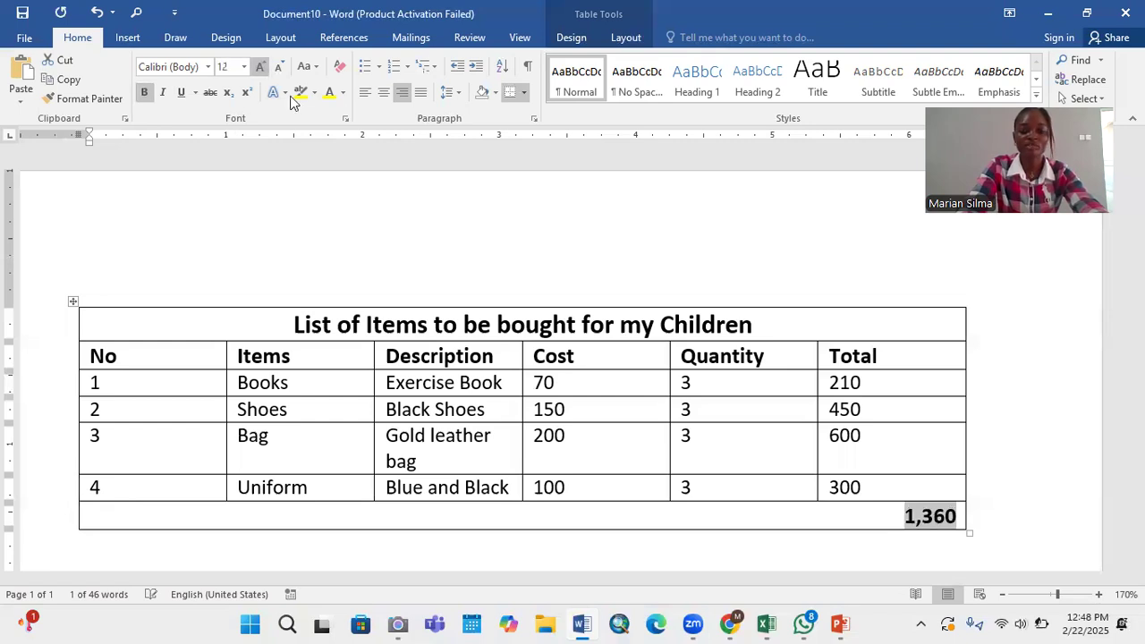
key(ctrl+shift+period)
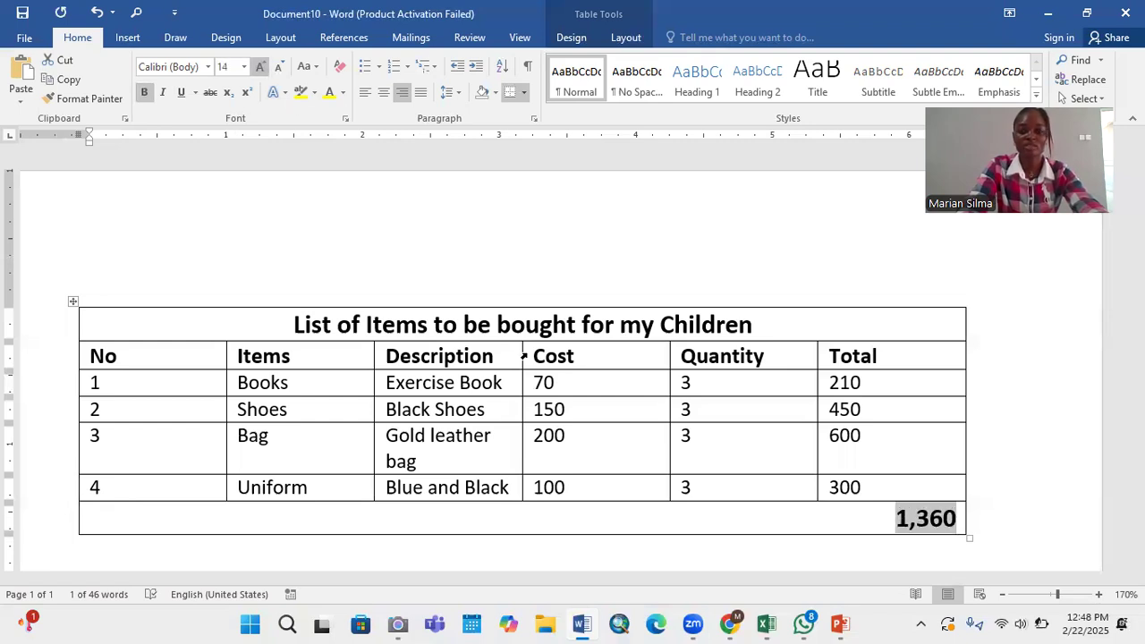
click(800, 508)
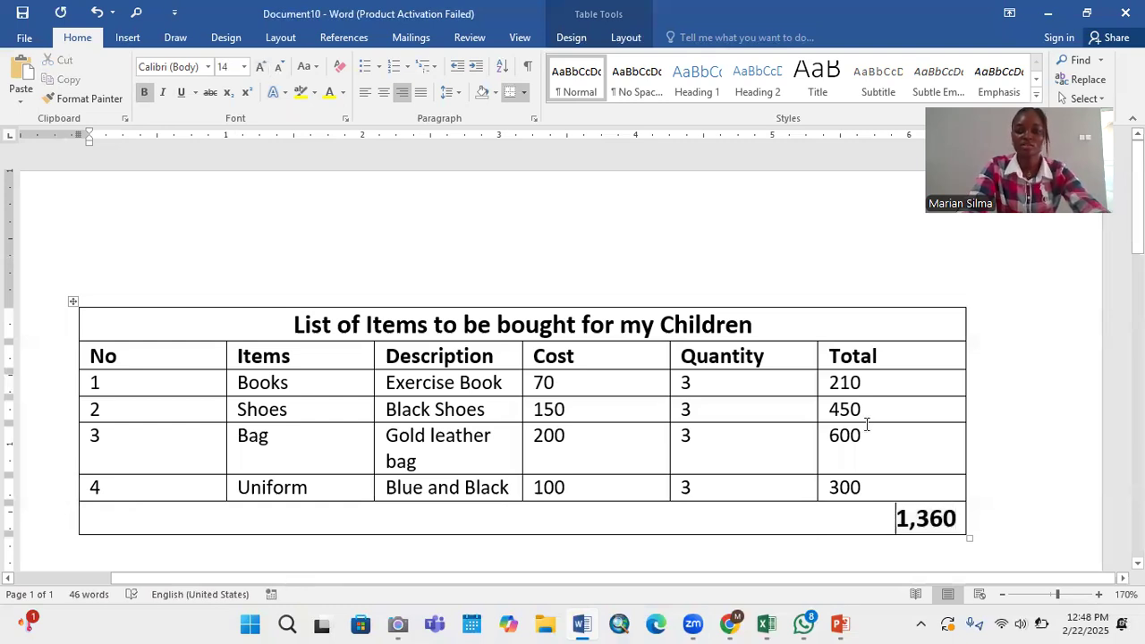